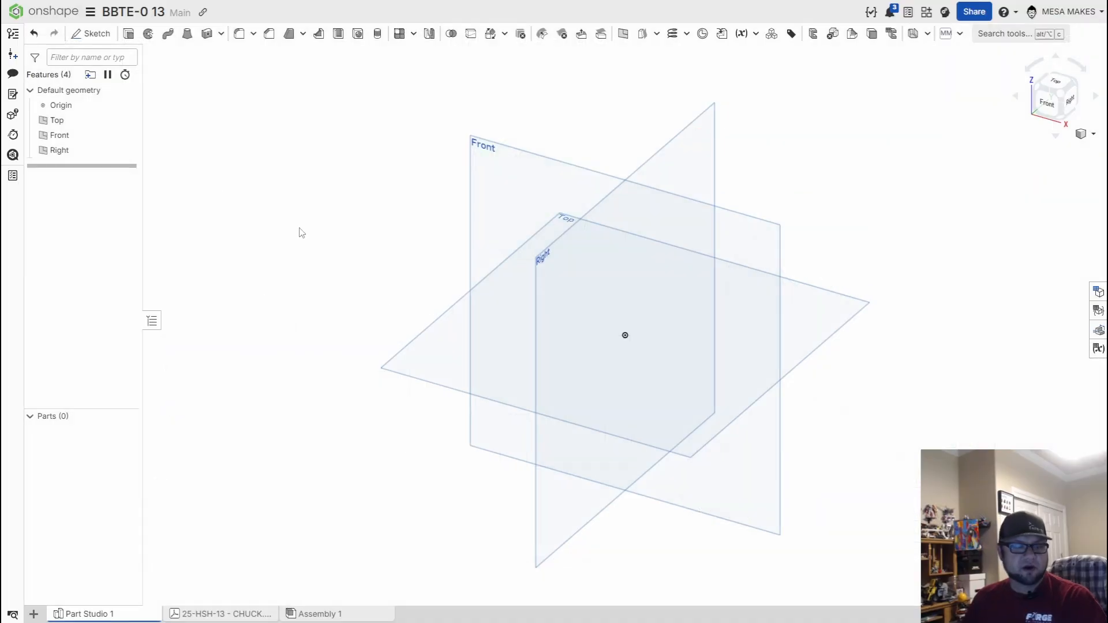
Set the workspace's default length unit to millimeter and default mass unit to gram.
left_click(90, 12)
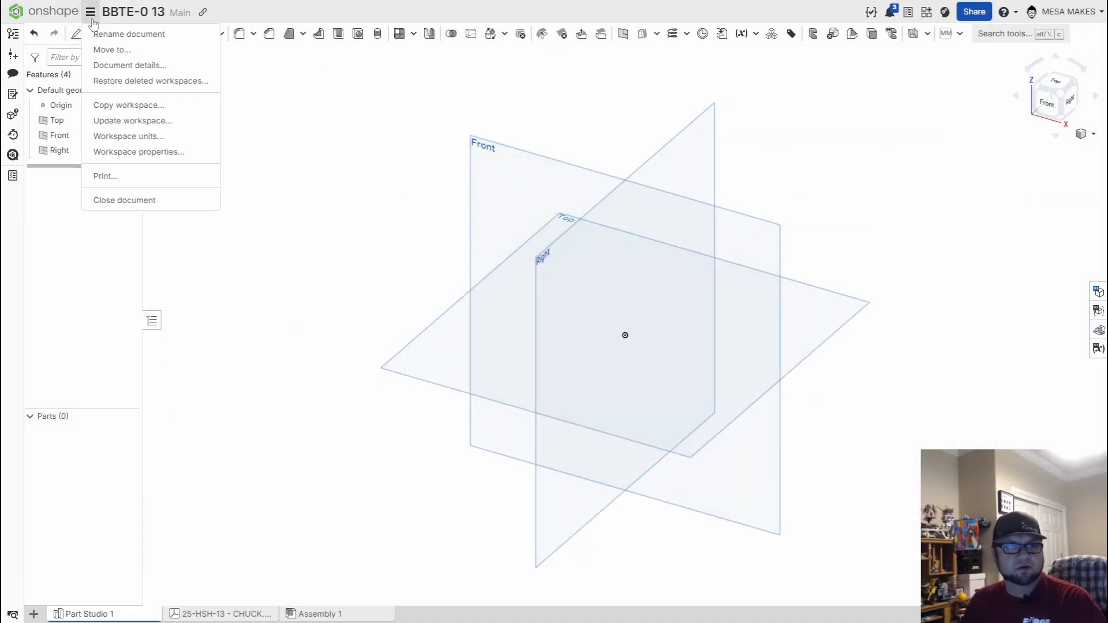
left_click(154, 137)
left_click(206, 107)
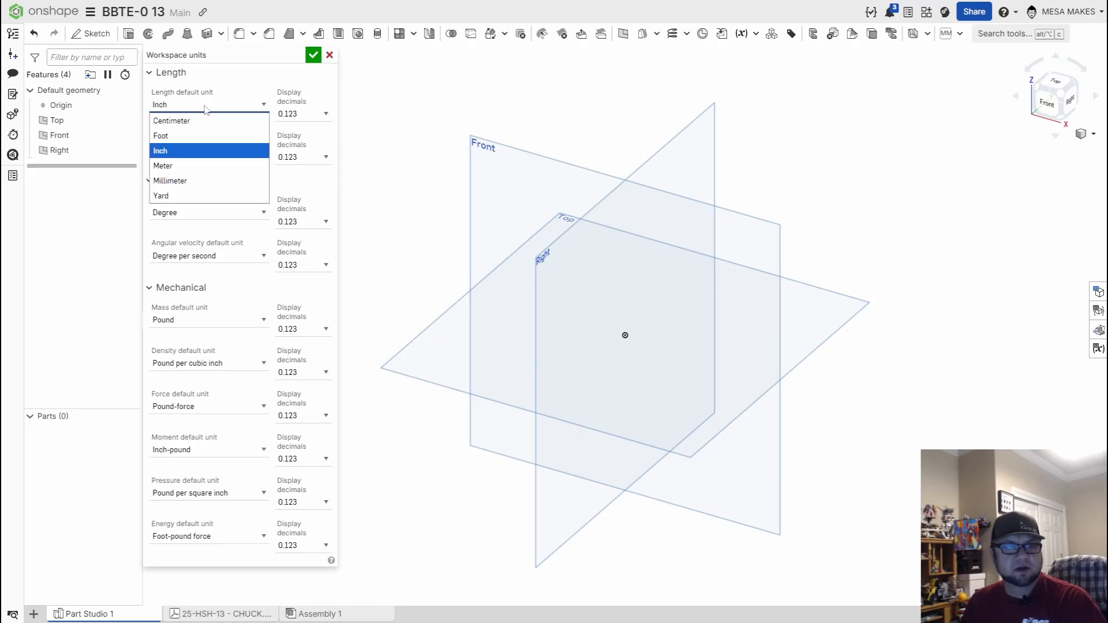
left_click(194, 182)
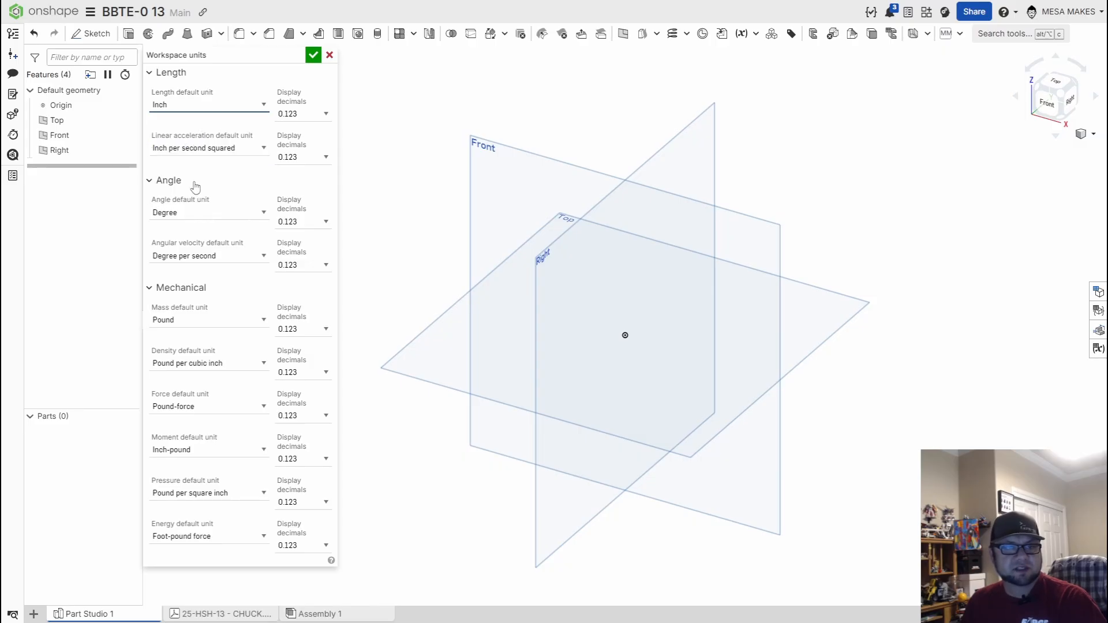
left_click(193, 324)
left_click(194, 335)
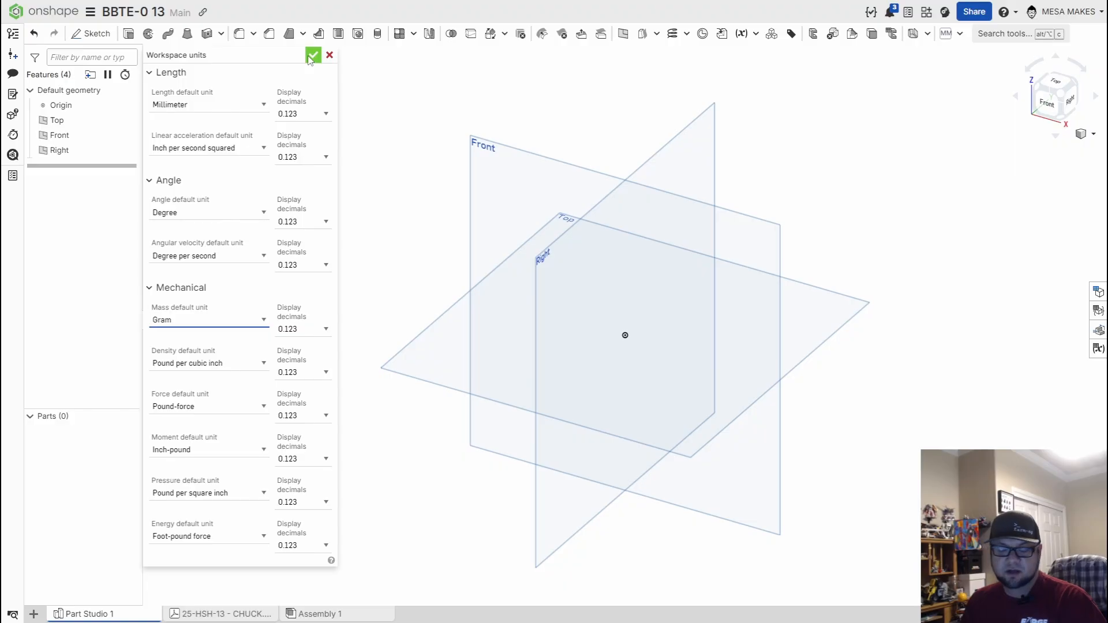
left_click(313, 55)
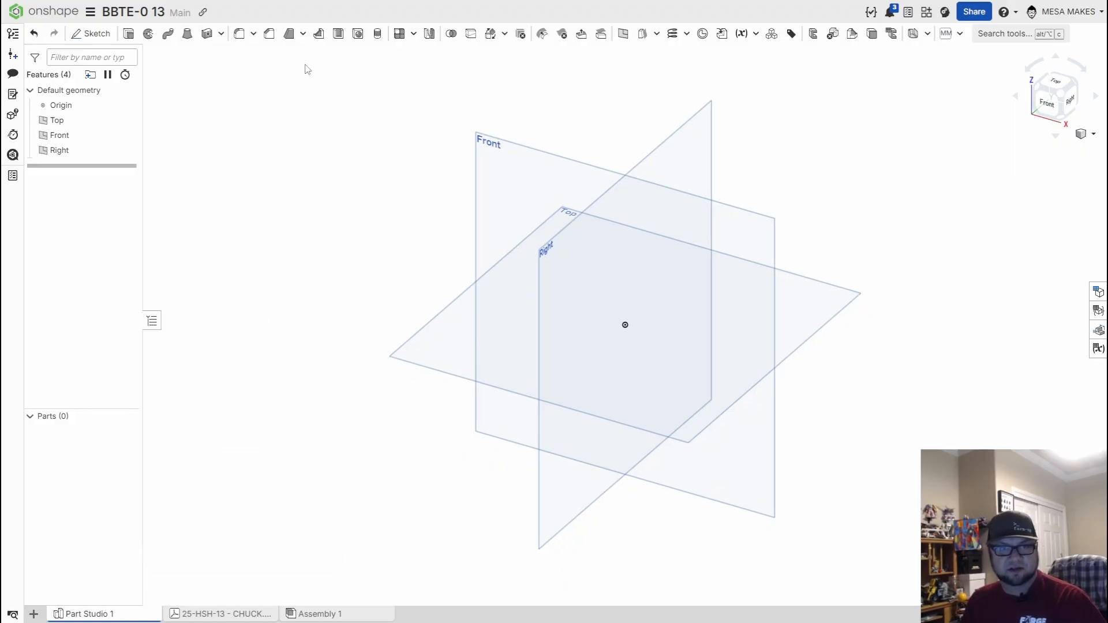
Start a sketch on the Top plane, hide the planes, and draw a 20 mm diameter circle centred on the origin.
left_click(483, 339)
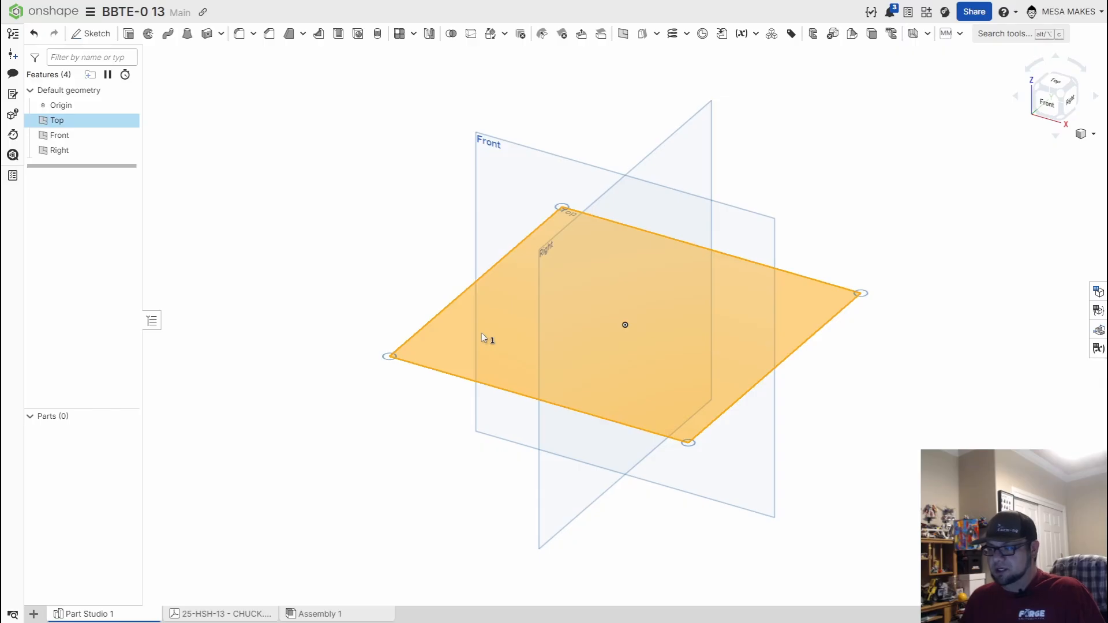
key("shift+s")
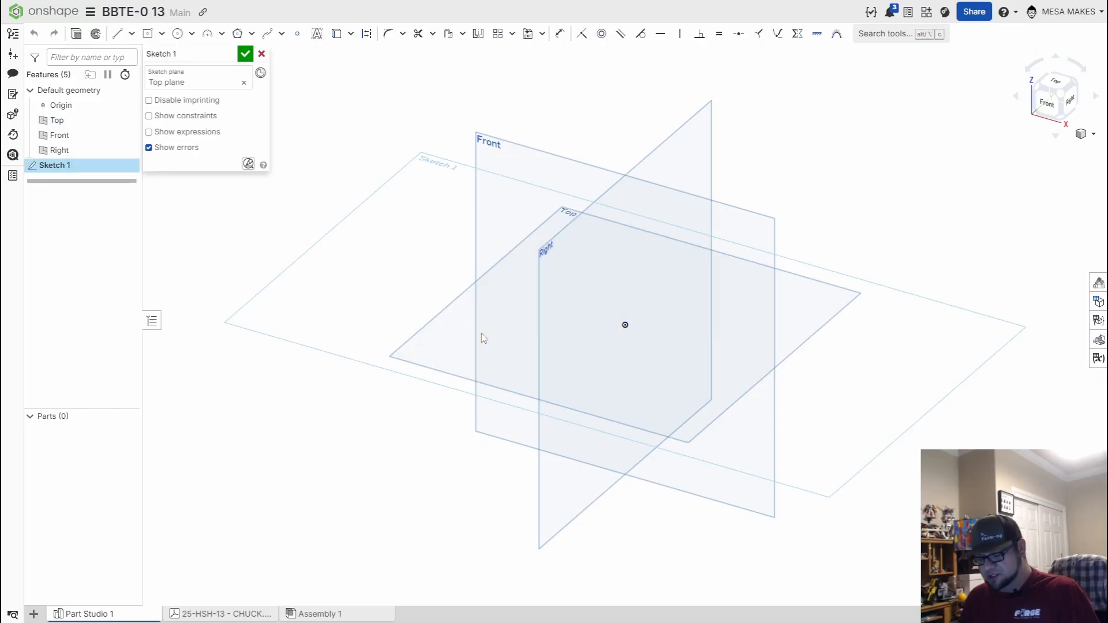
key("n")
key("p")
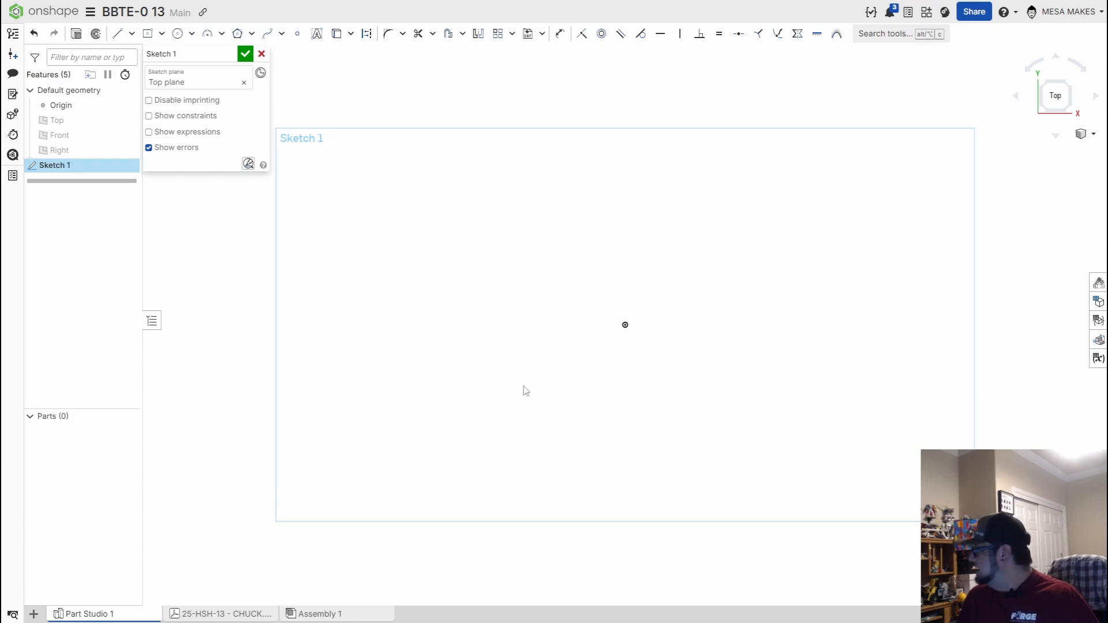
key("c")
left_click(625, 324)
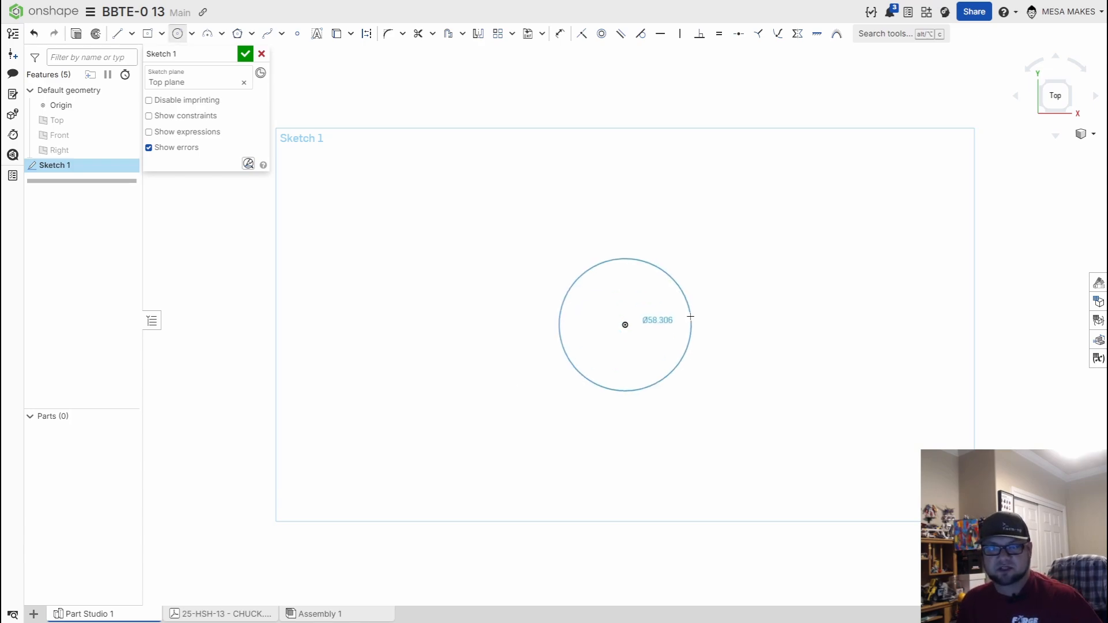
left_click(690, 316)
type("20")
key("Return")
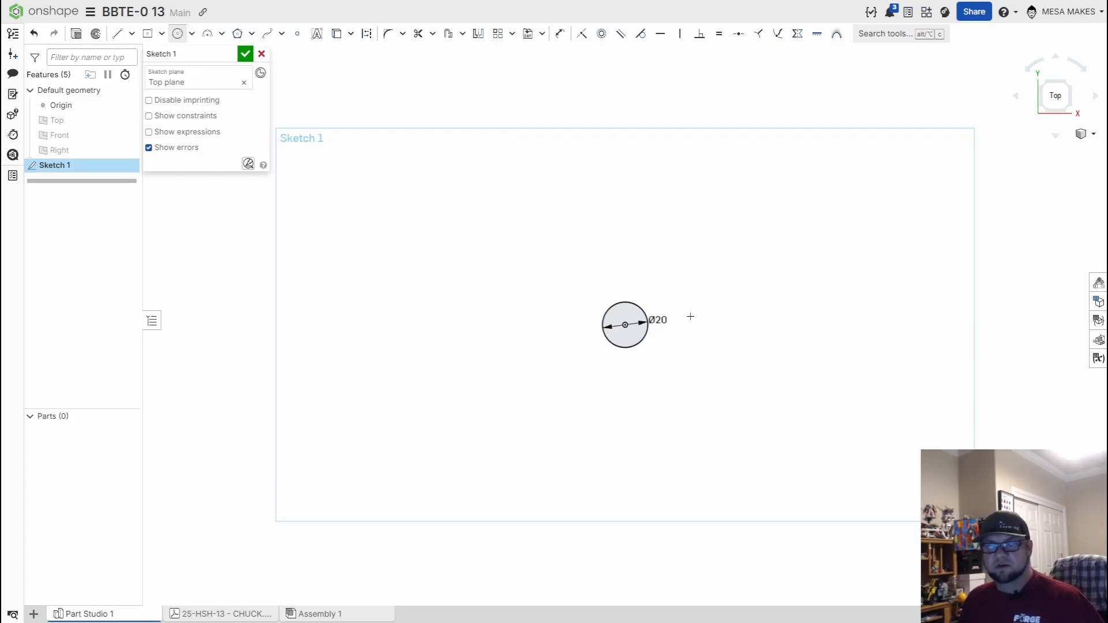
Draw a concentric 12 mm diameter circle at the origin inside the outer circle.
key("f")
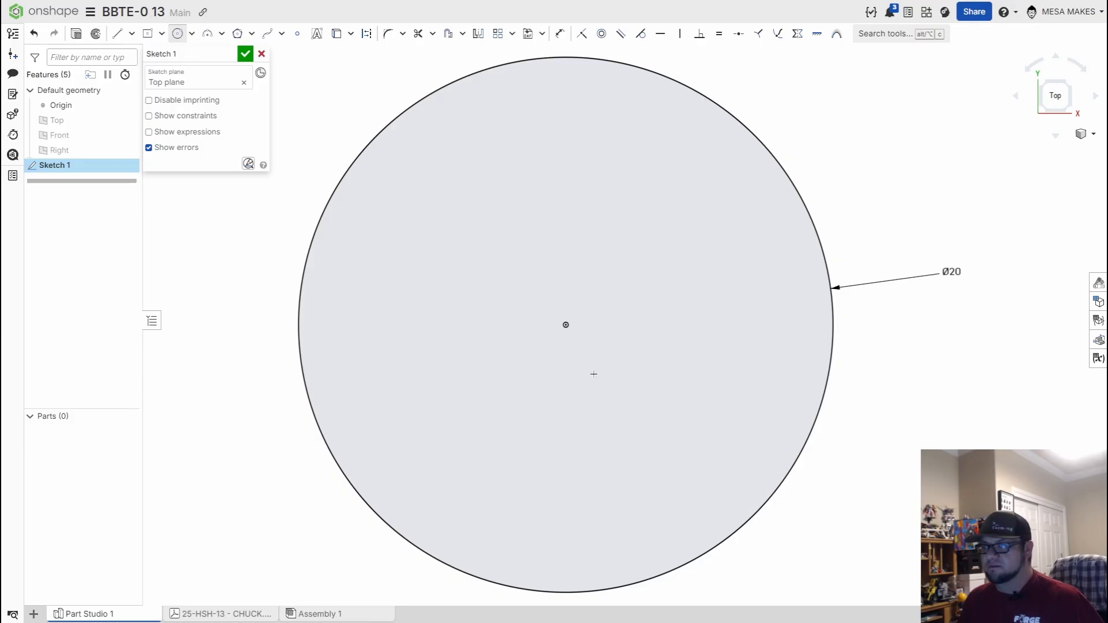
left_click(566, 324)
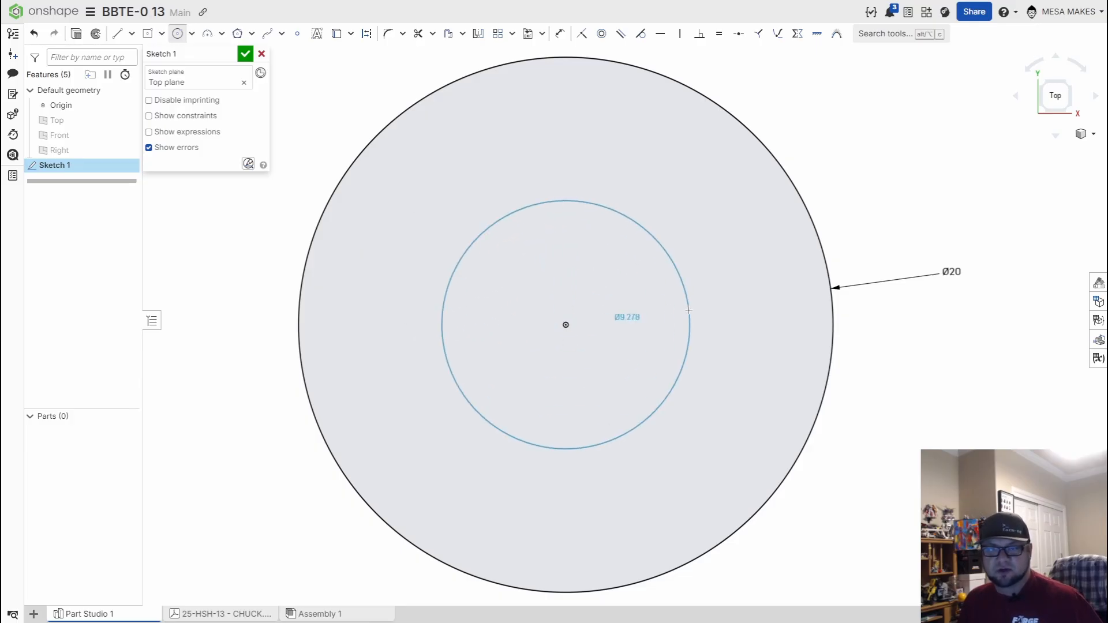
left_click(688, 310)
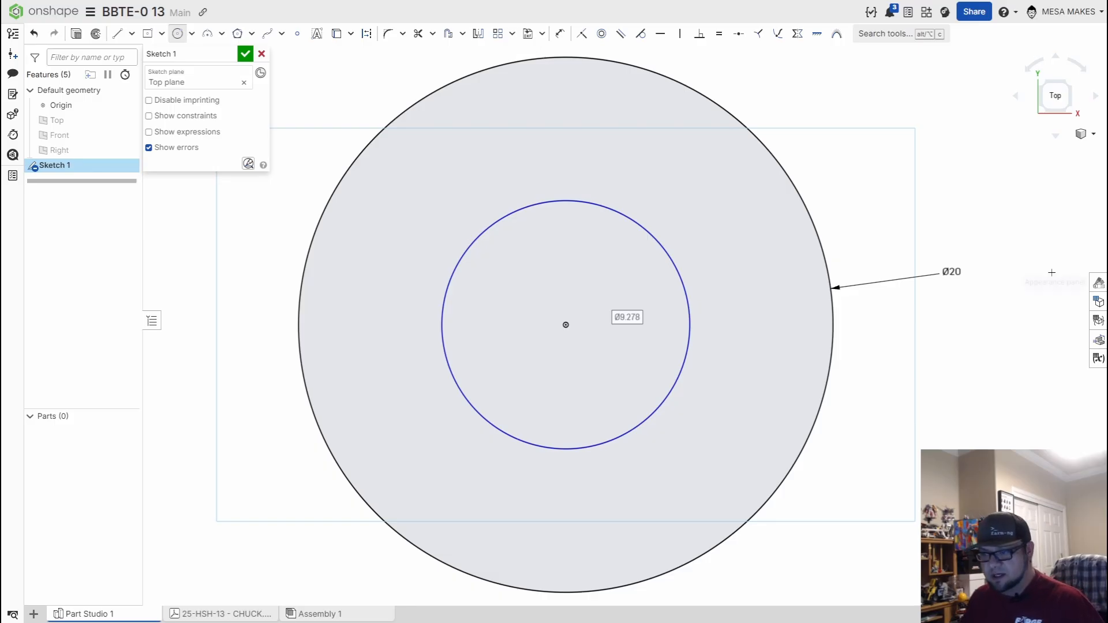
type("12")
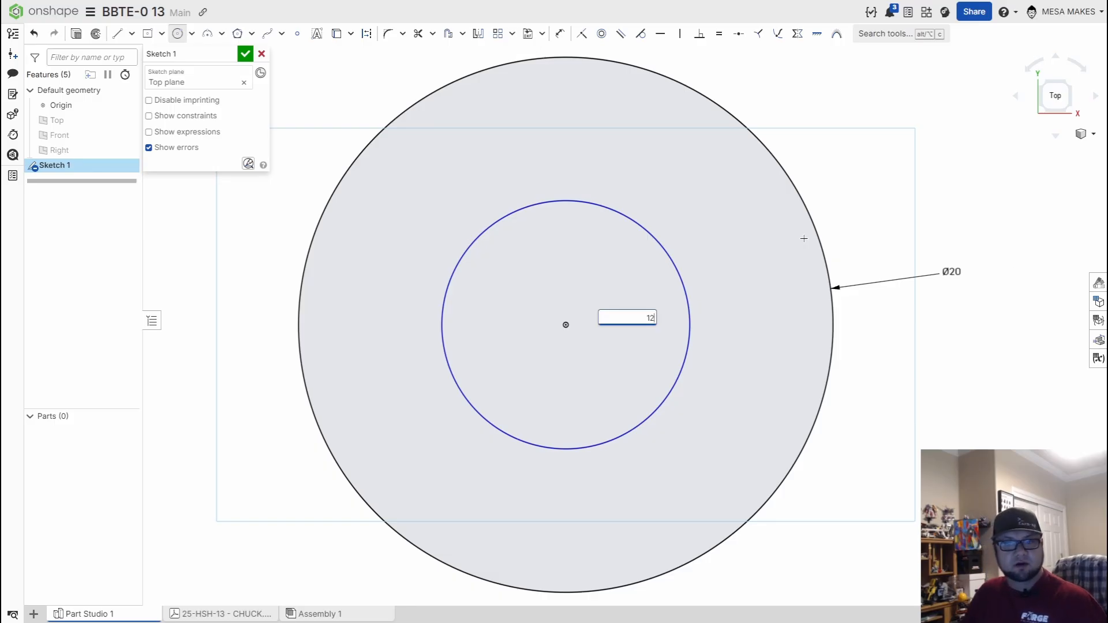
key("Return")
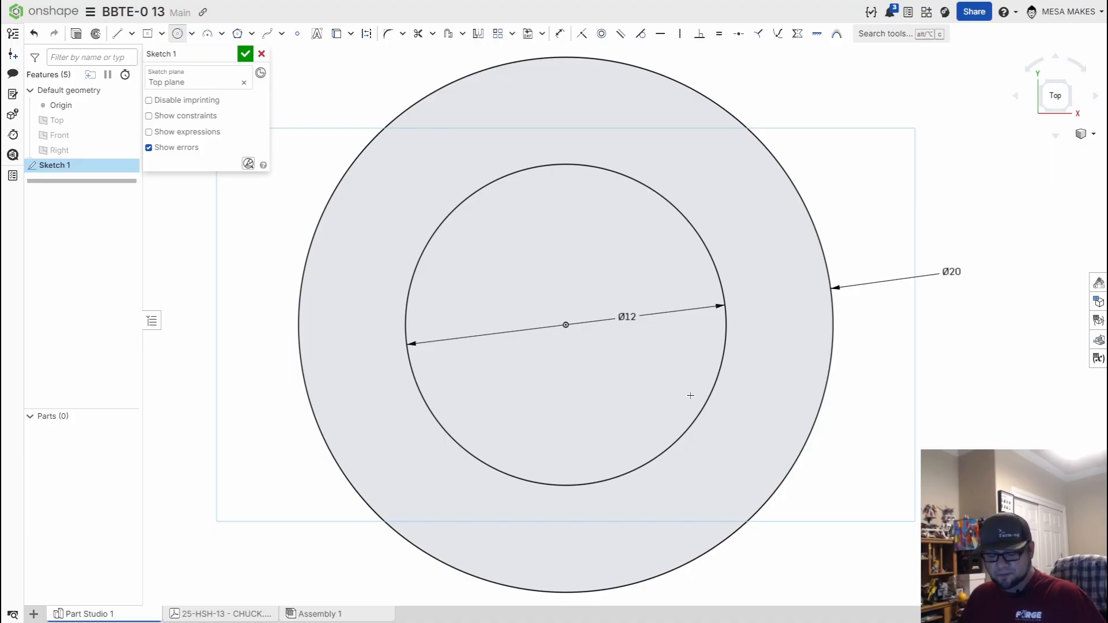
Extrude the ring between the two circles as a new solid with a blind depth of 20 mm.
key("shift+e")
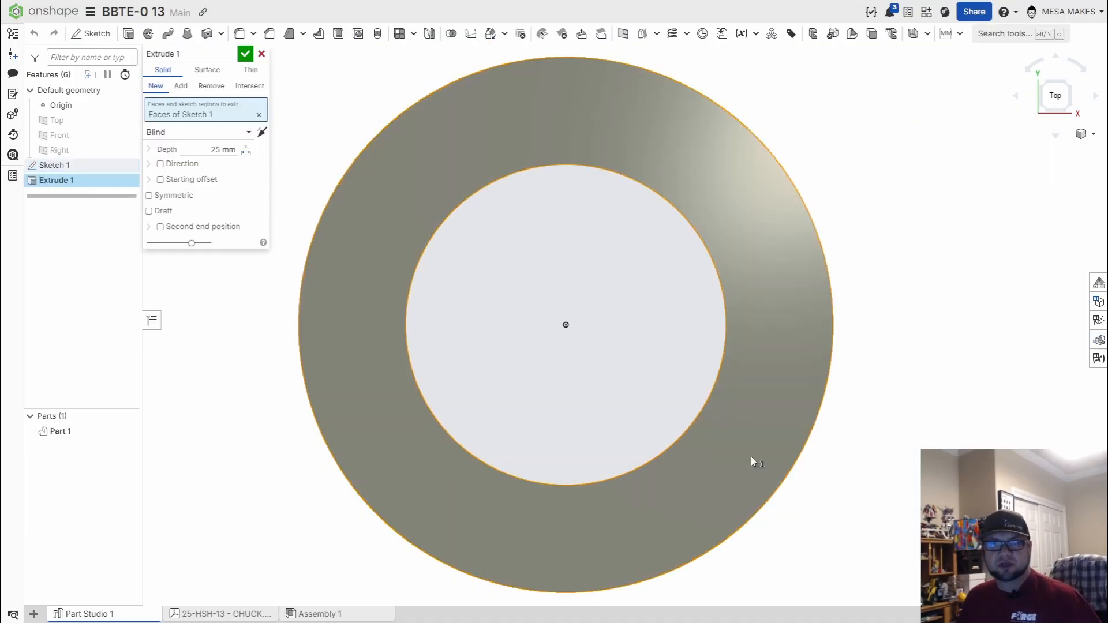
right_click_drag(897, 496, 903, 438)
scroll(898, 438, "down", 5)
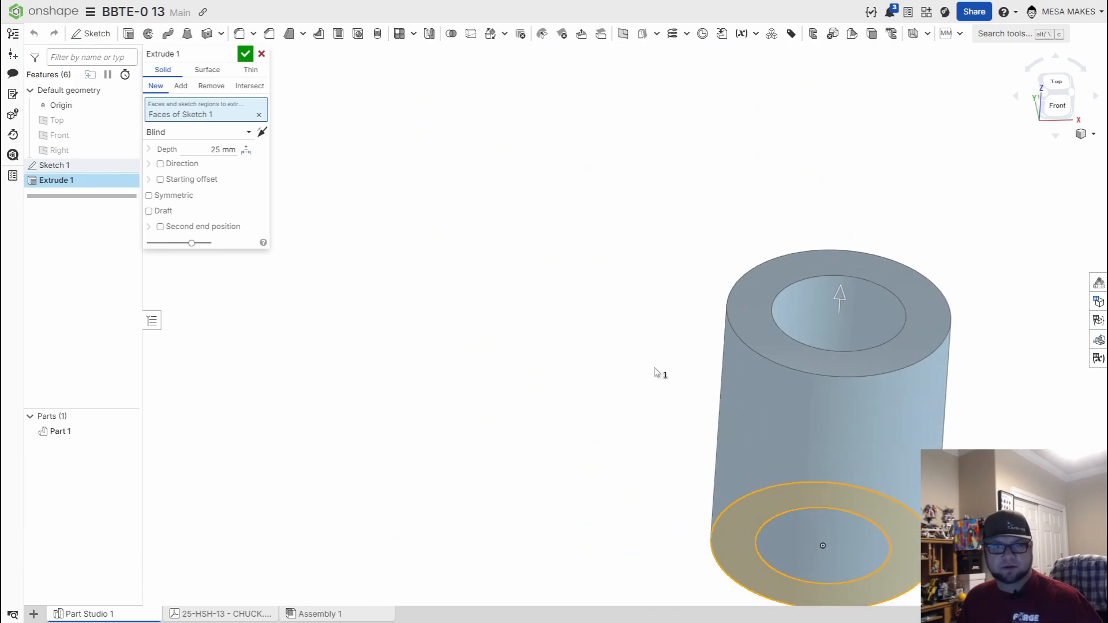
left_click(198, 147)
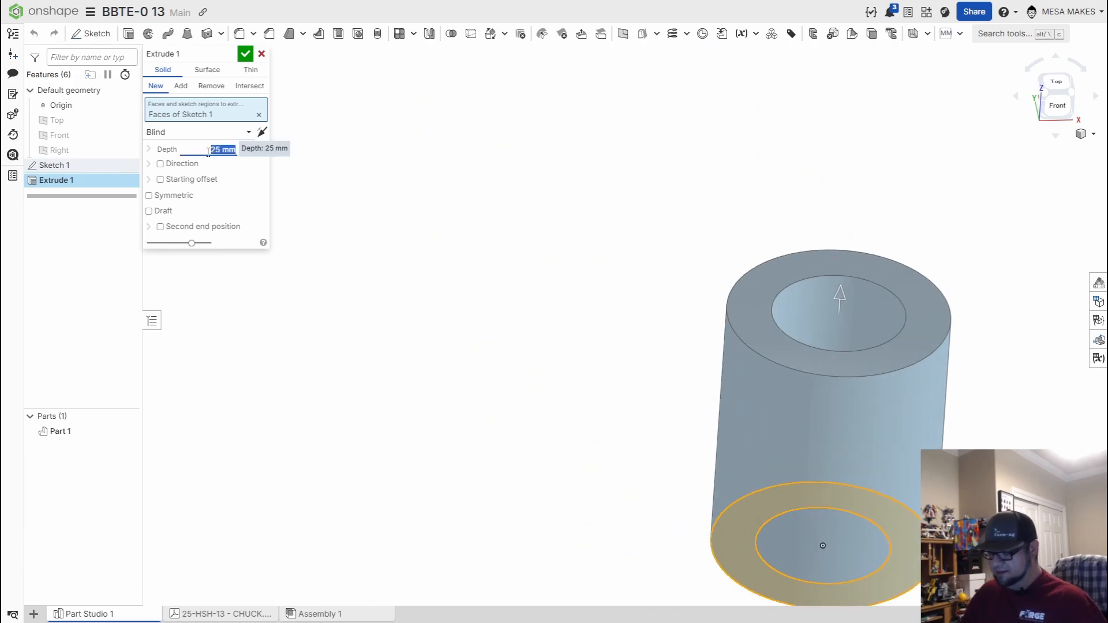
type("20")
key("Return")
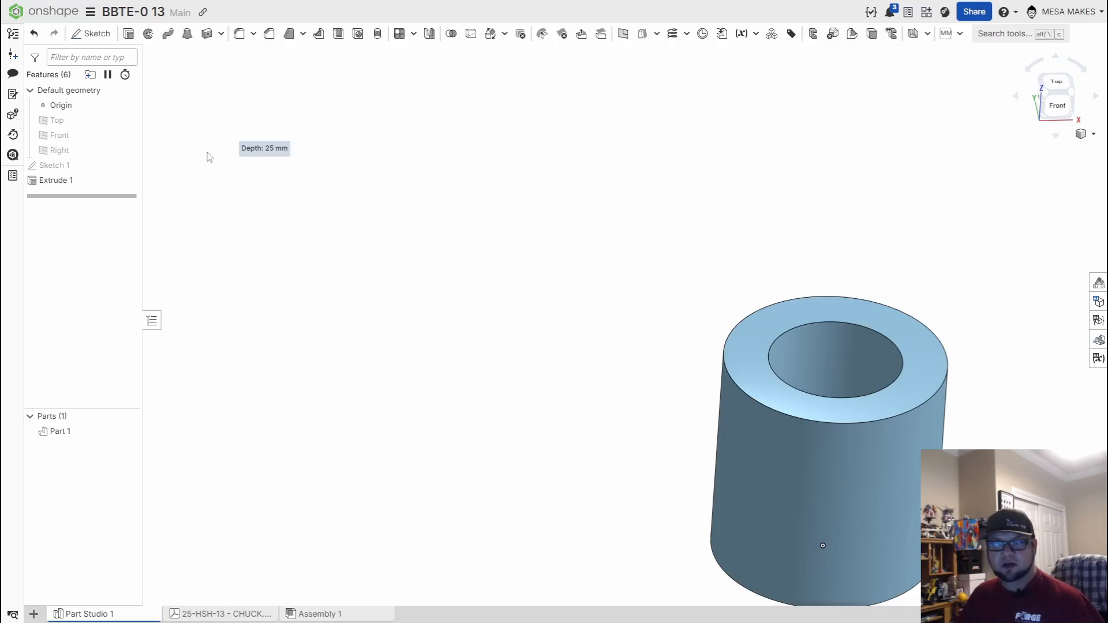
Show the default planes again and start a new sketch on the Front plane, viewed face-on.
scroll(730, 265, "down", 3)
middle_click_drag(822, 352, 621, 327)
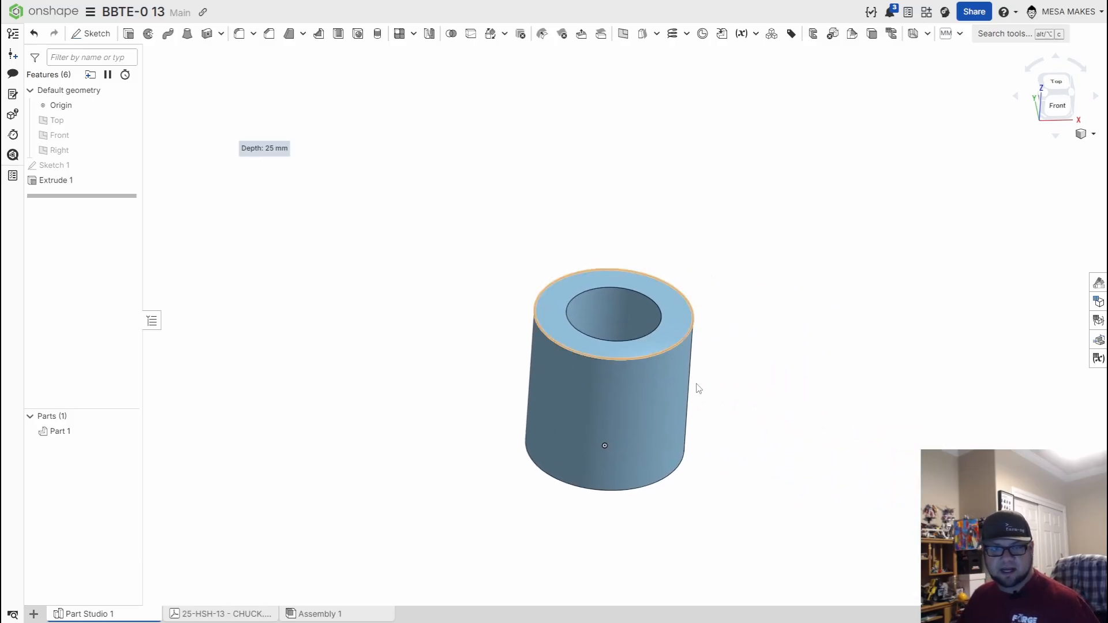
scroll(696, 385, "up", 3)
right_click_drag(731, 418, 736, 389)
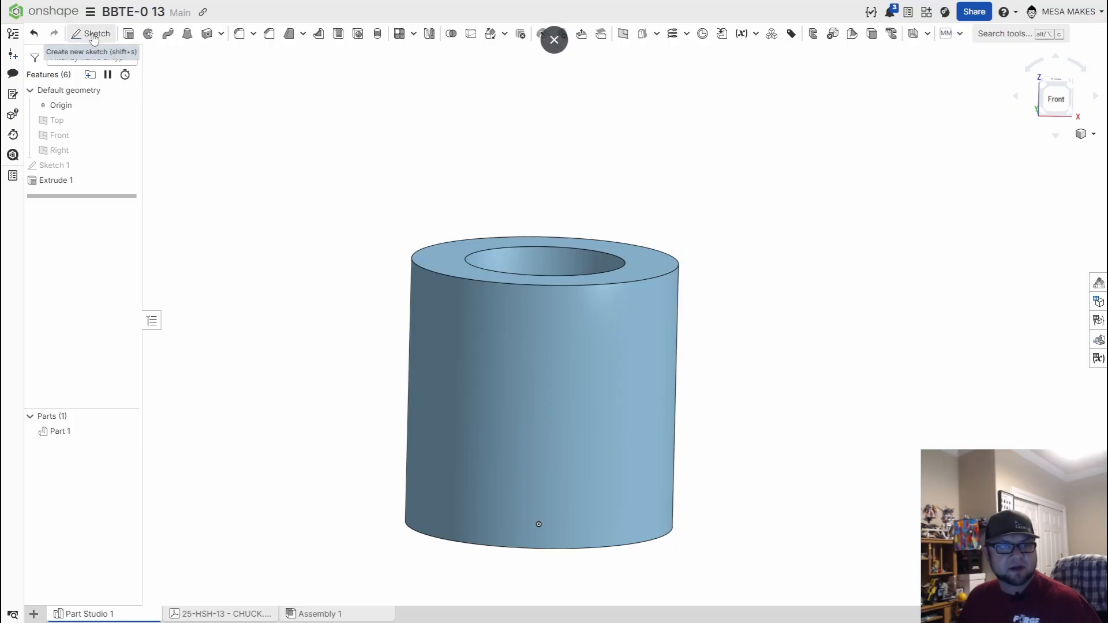
key("p")
scroll(615, 327, "down", 8)
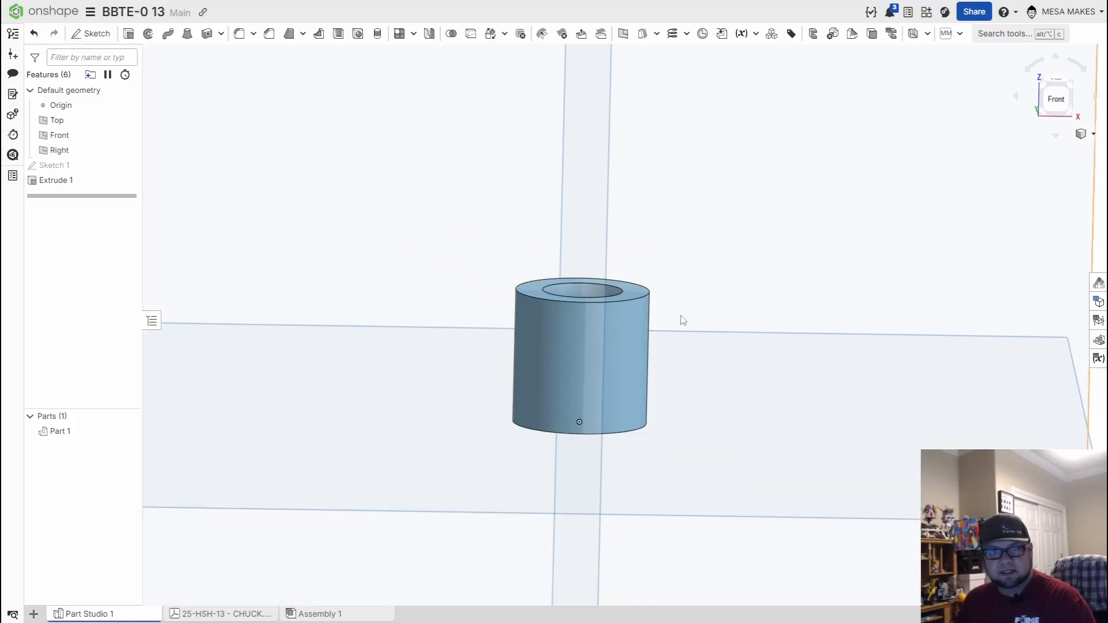
mouse_move(801, 420)
right_mouse_down()
mouse_move(796, 392)
mouse_move(796, 407)
right_mouse_up()
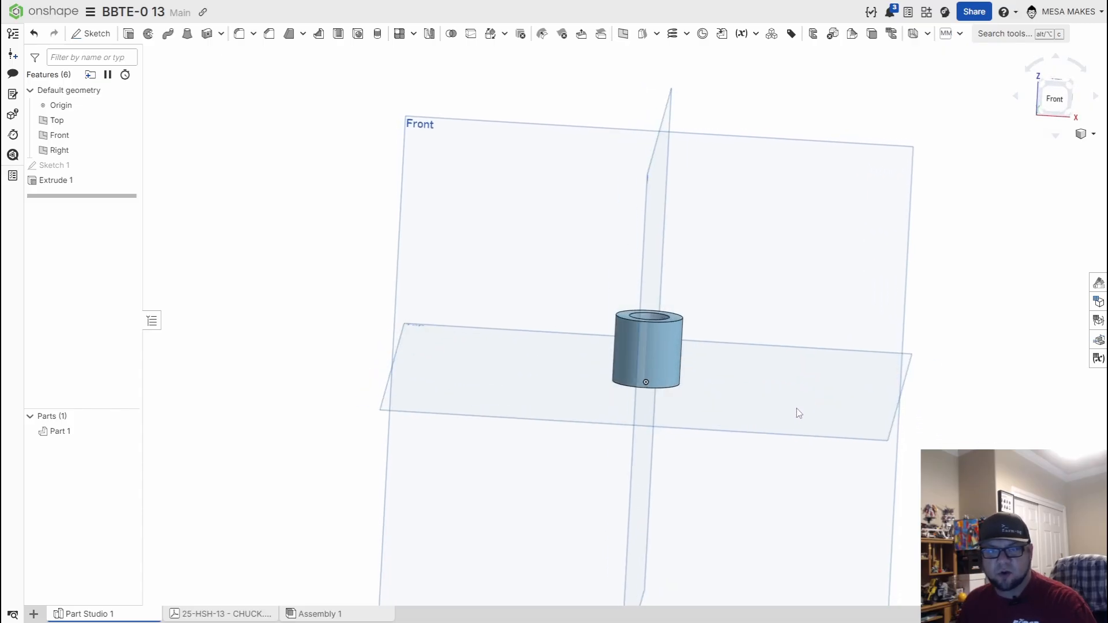
left_click(797, 180)
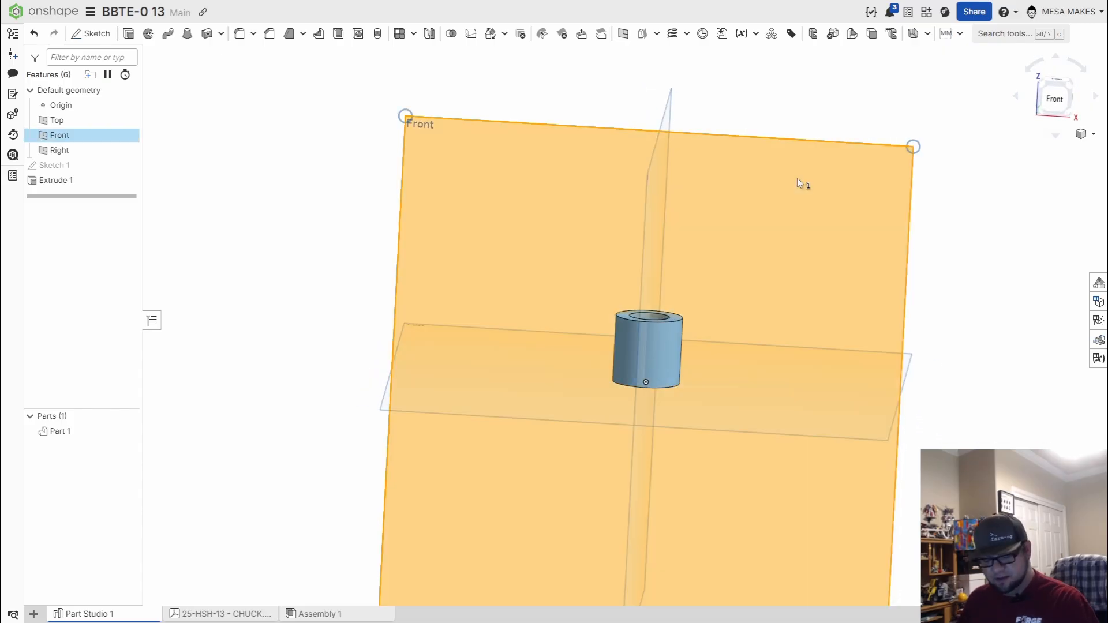
key("shift+s")
key("n")
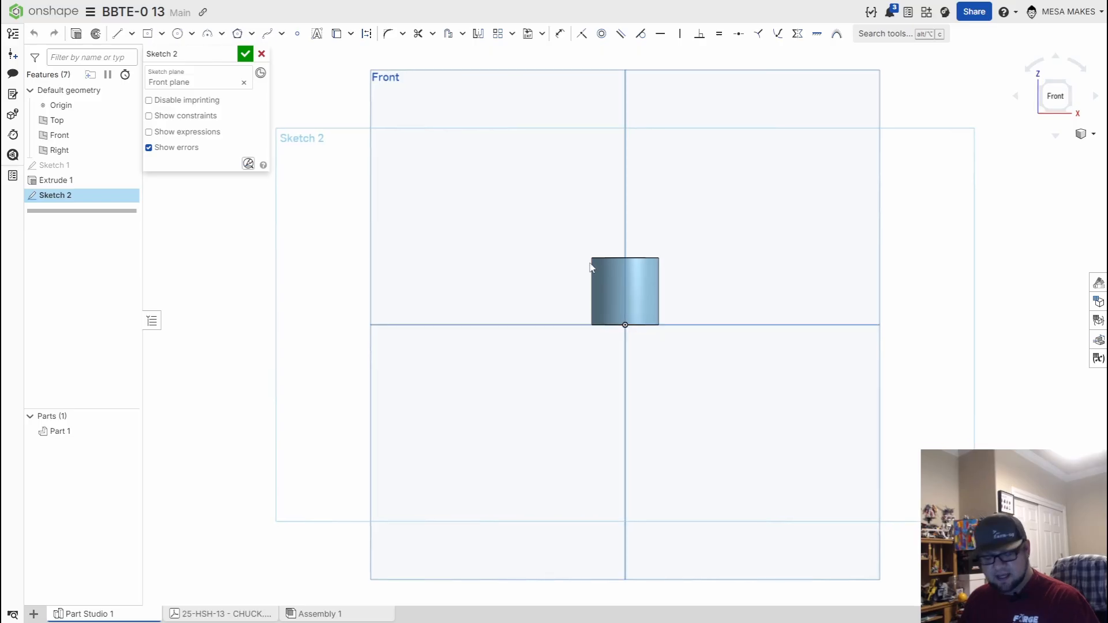
Draw a 5 mm diameter circle vertically aligned above the origin, near the upper end of the cylinder.
scroll(613, 351, "up", 5)
scroll(735, 309, "up", 2)
key("c")
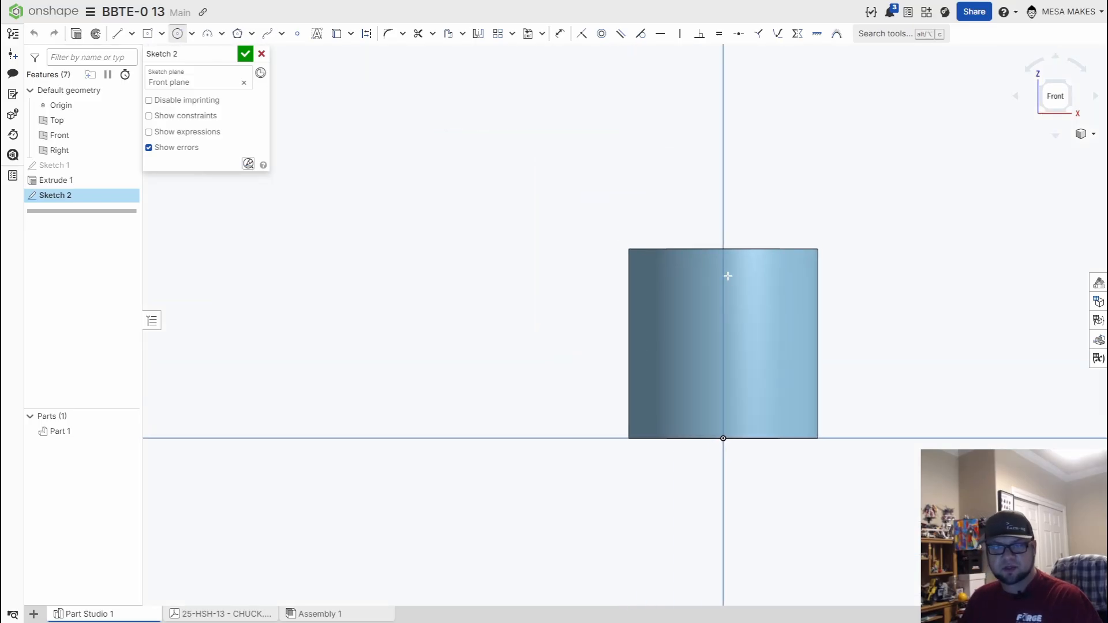
scroll(724, 300, "up", 2)
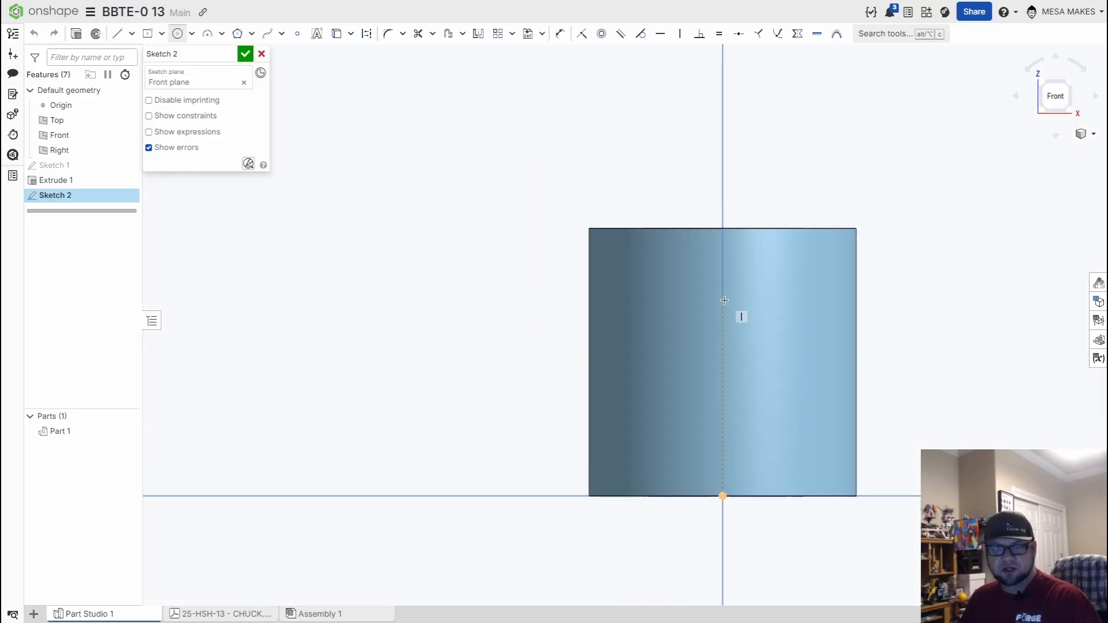
left_click(722, 271)
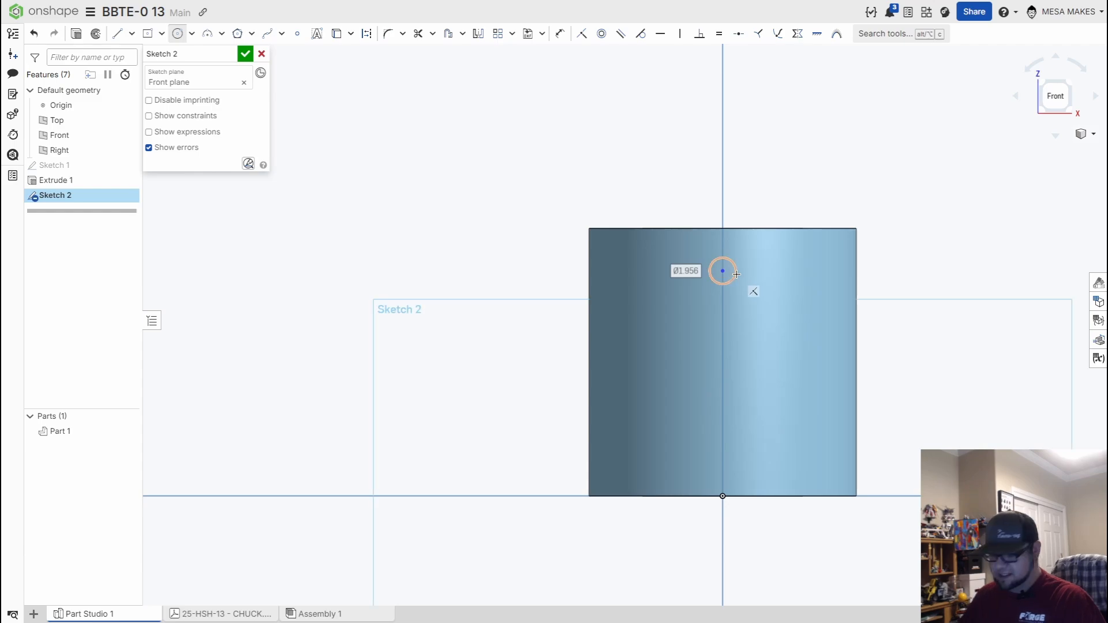
type("5")
key("Return")
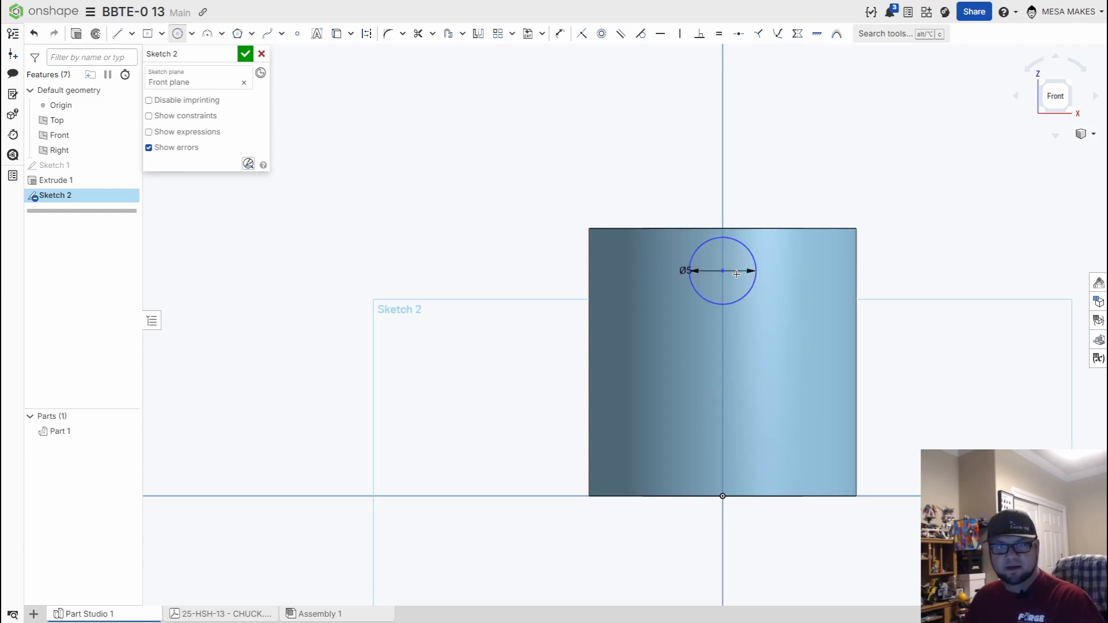
Dimension the circle's centre 5.5 mm below the cylinder's top edge.
scroll(736, 274, "up", 2)
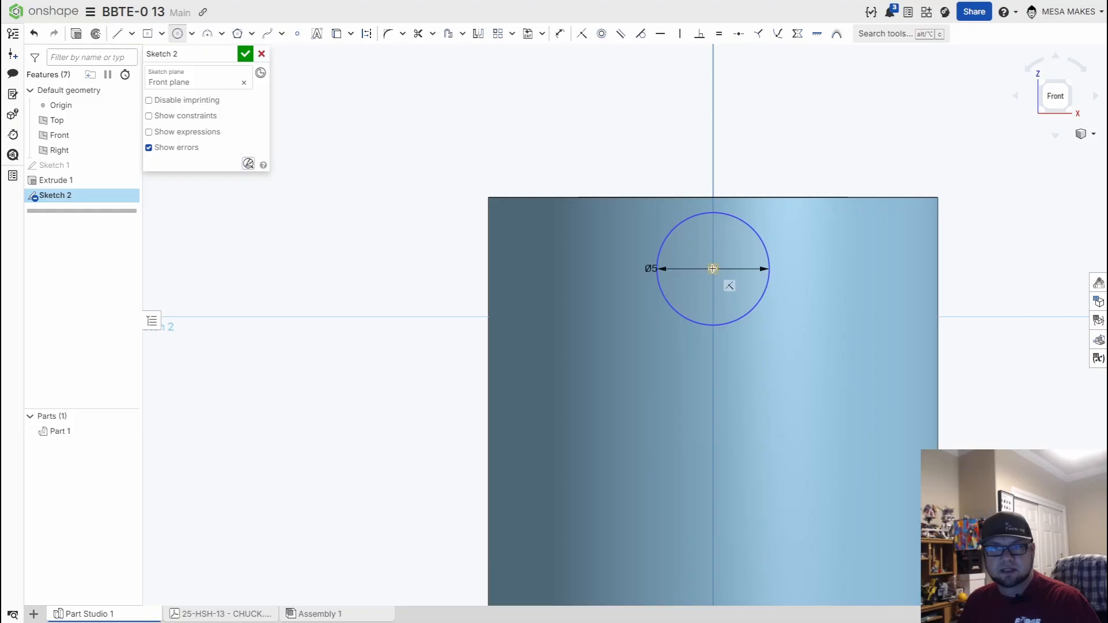
key("d")
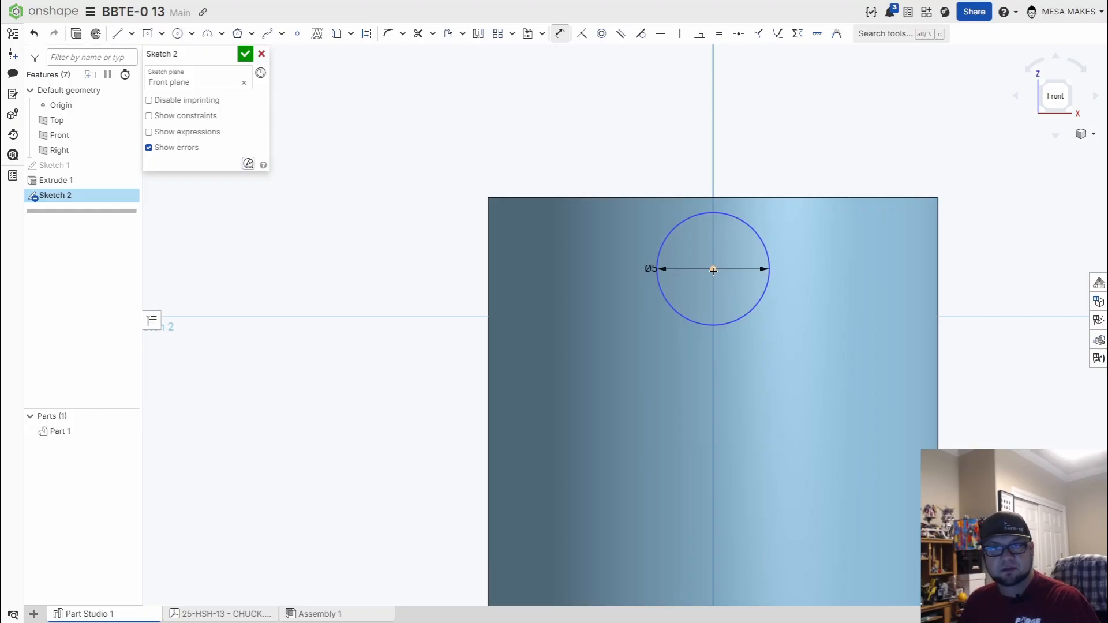
left_click(713, 269)
left_click(718, 197)
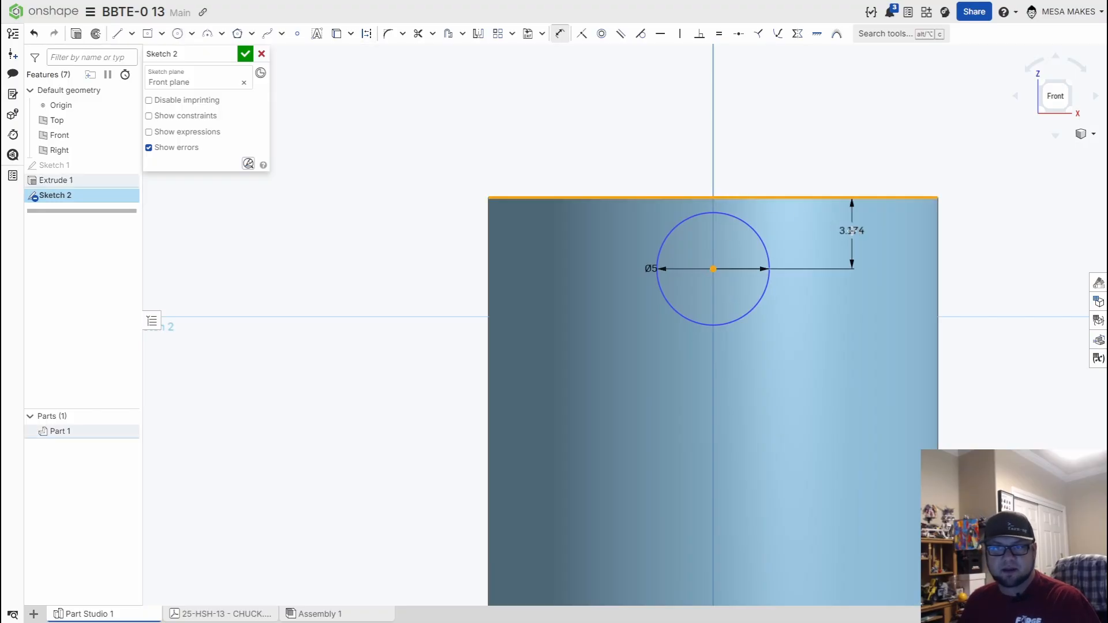
left_click(852, 231)
type("5")
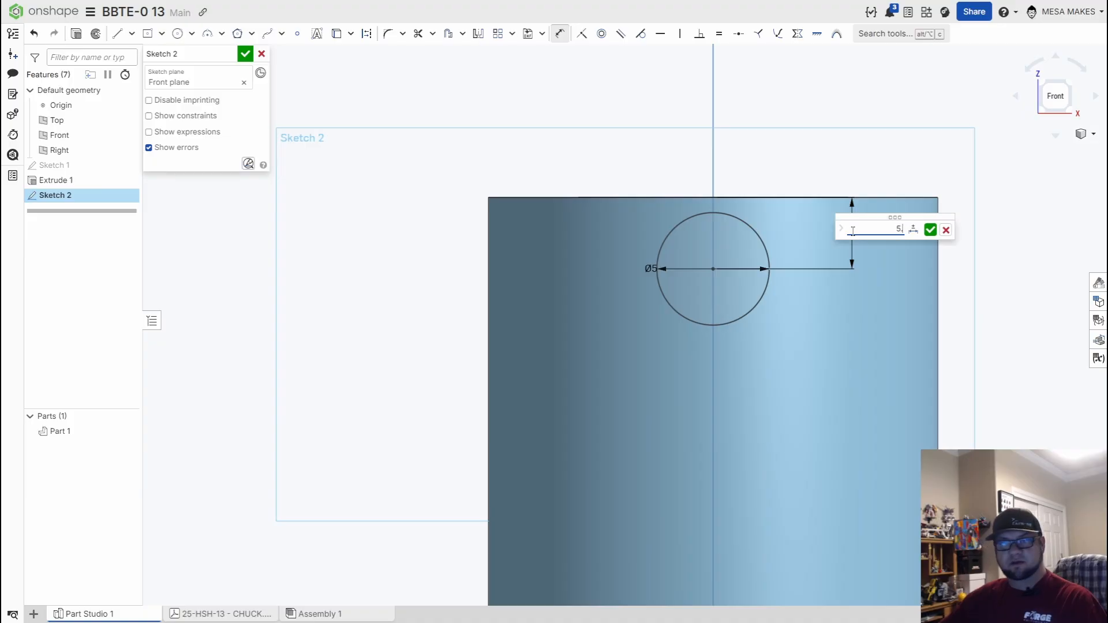
type(".5")
key("Return")
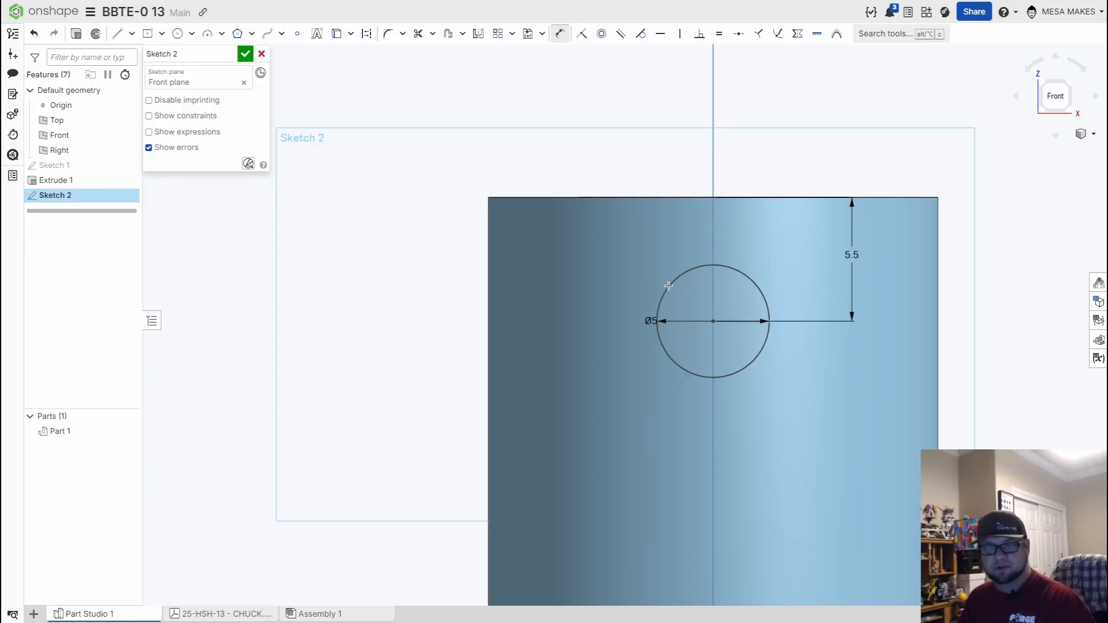
Cut the 5 mm circle symmetrically through all of the cylinder with a Remove extrude.
scroll(707, 294, "down", 3)
key("shift+e")
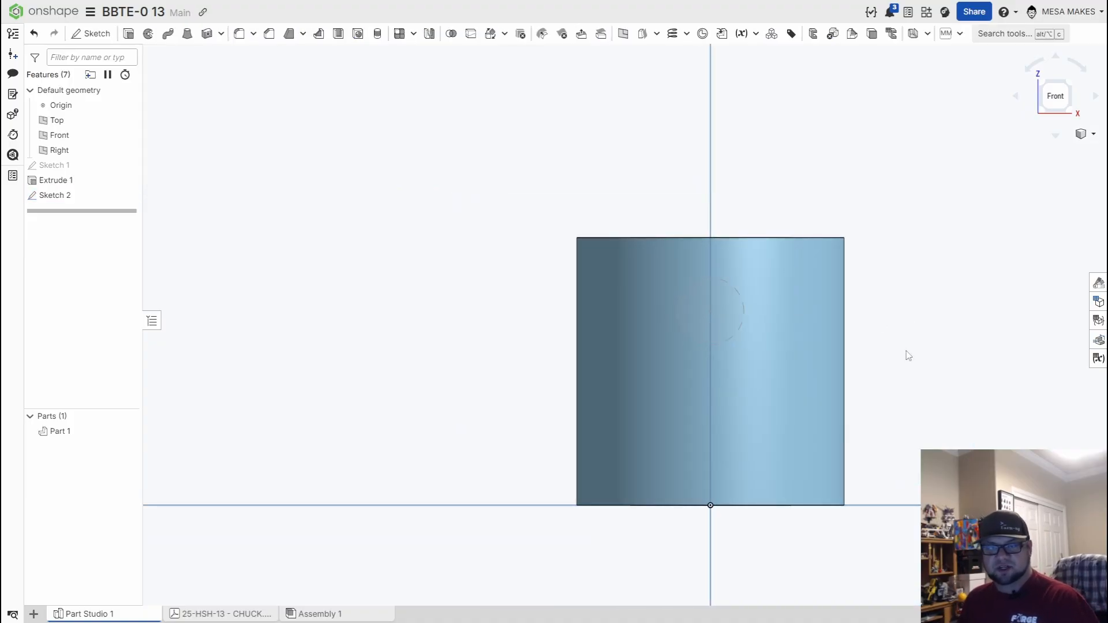
mouse_move(941, 337)
right_mouse_down()
mouse_move(920, 371)
mouse_move(922, 396)
right_mouse_up()
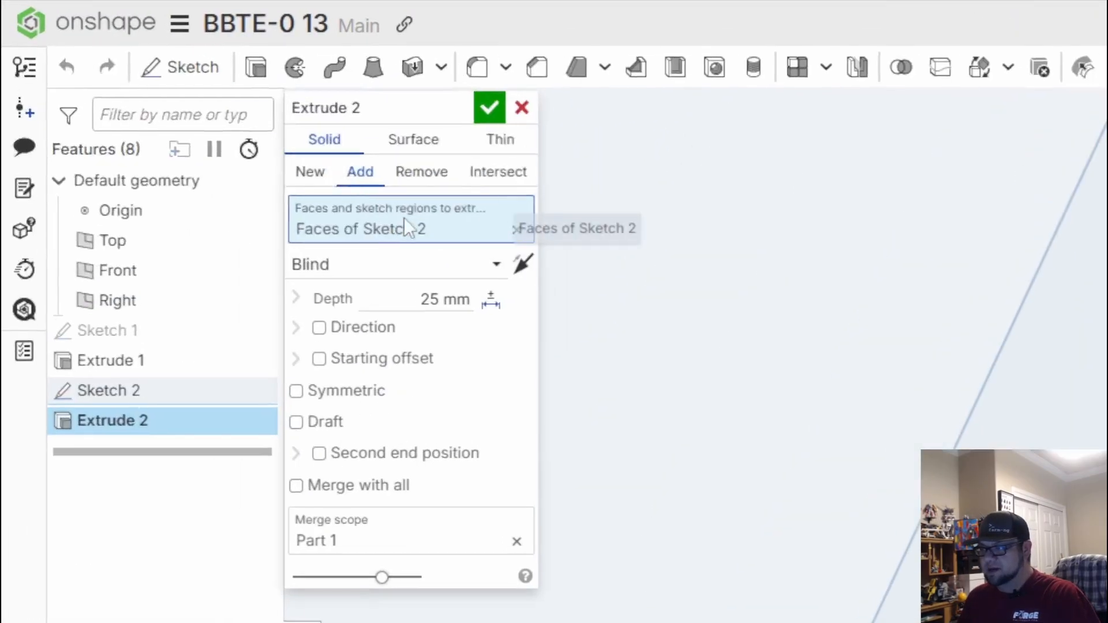
left_click(434, 175)
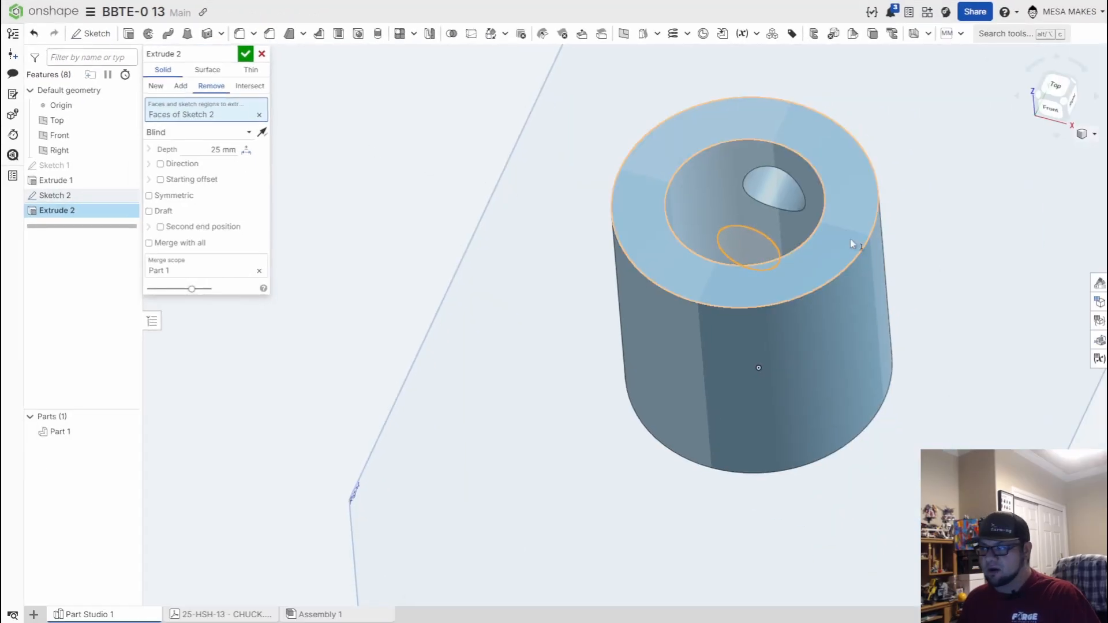
left_click(179, 198)
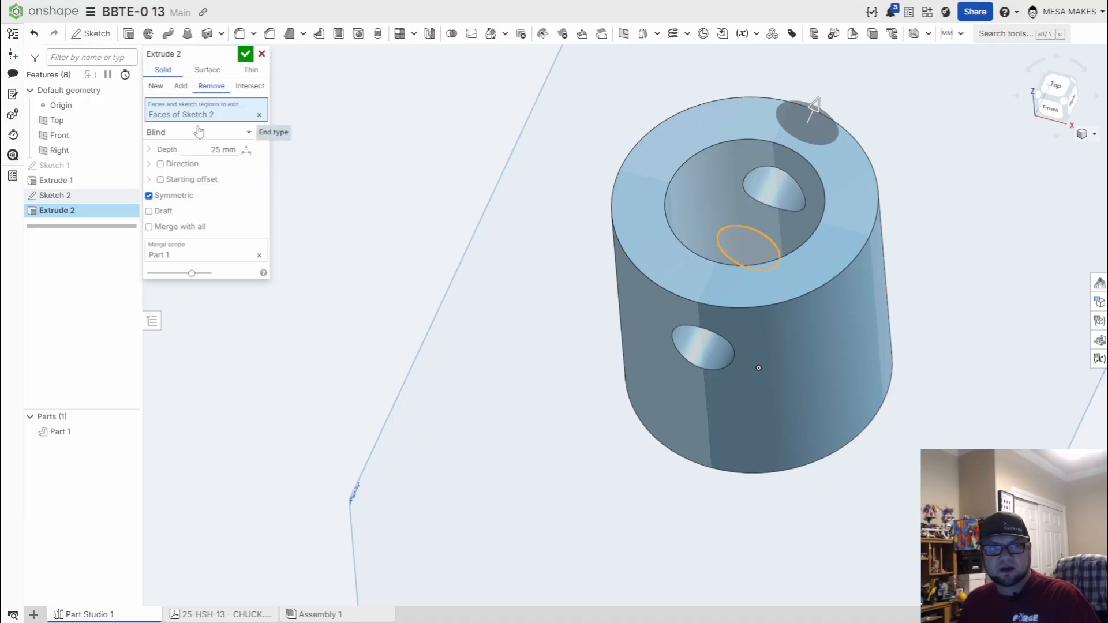
left_click(242, 132)
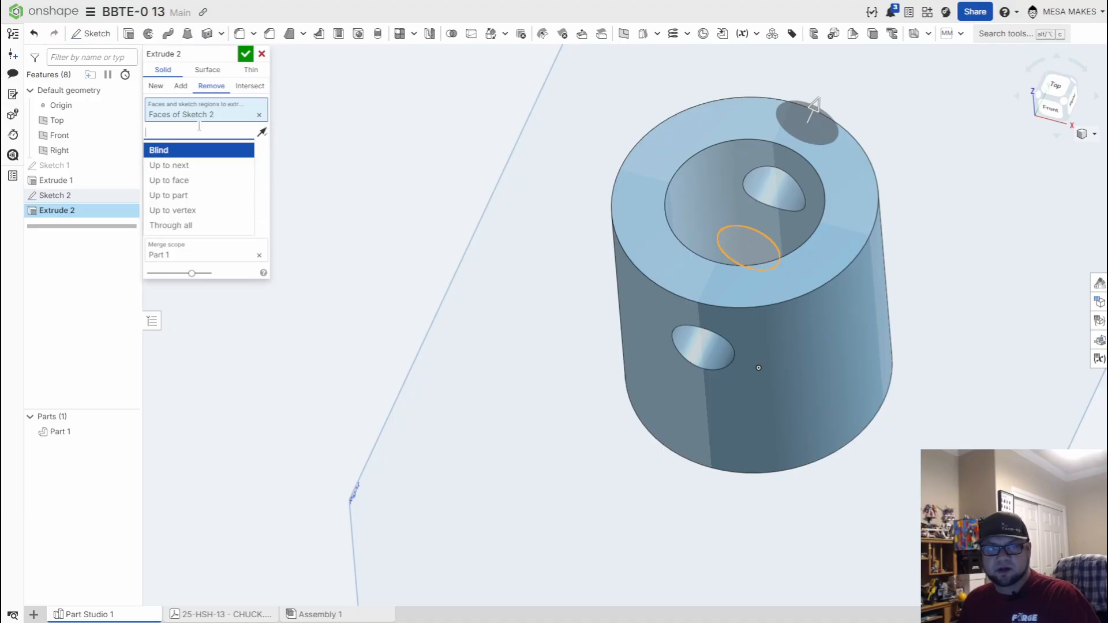
left_click(212, 227)
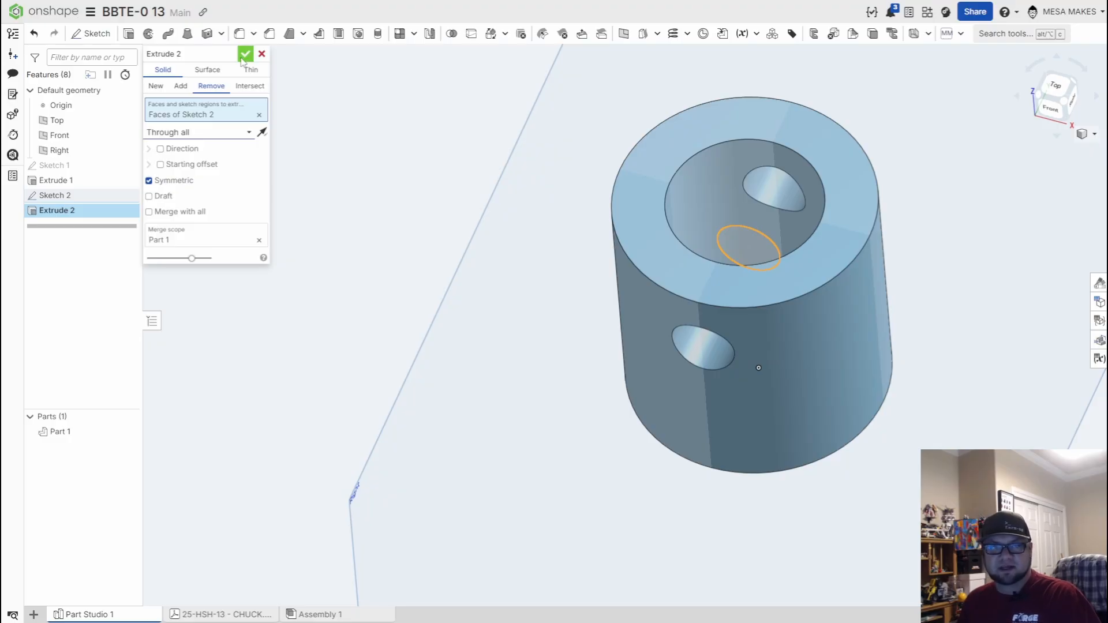
left_click(246, 53)
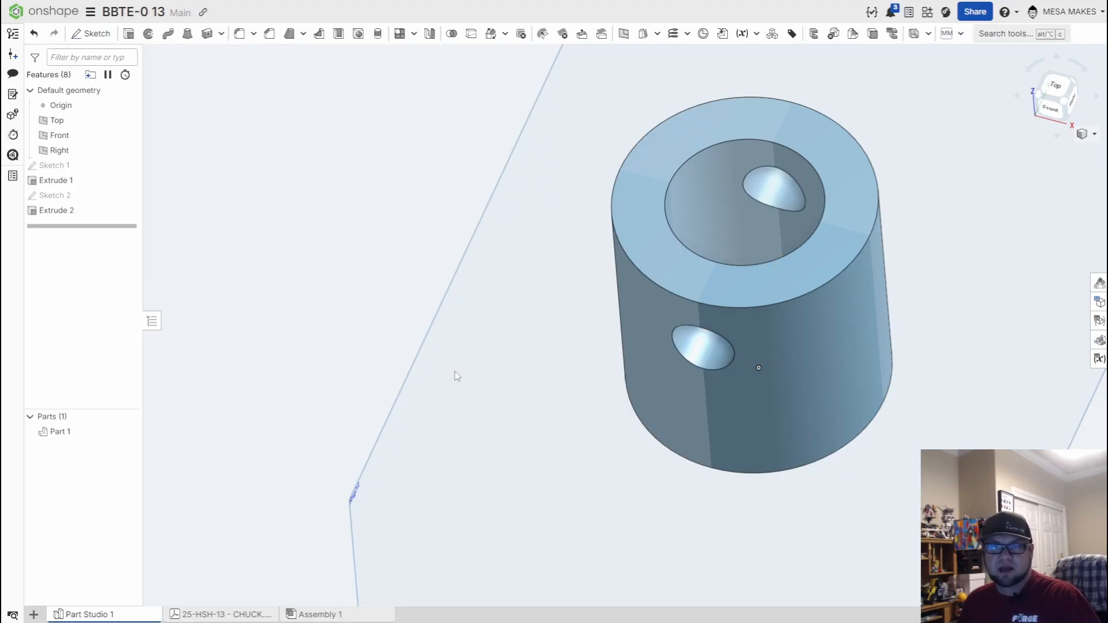
right_click_drag(453, 372, 726, 340)
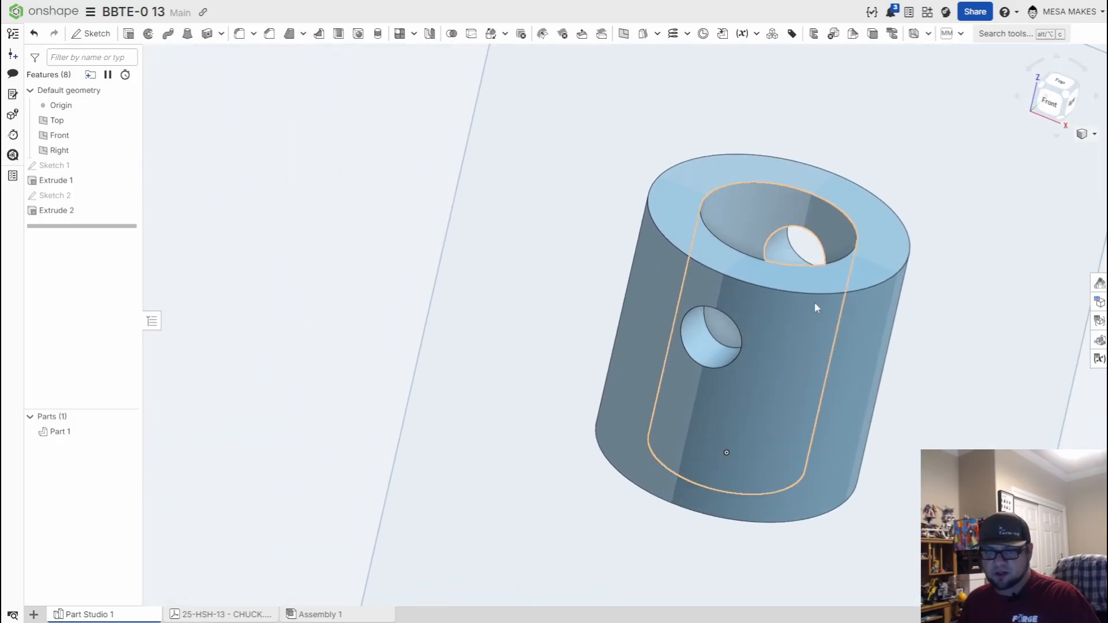
left_click(864, 267)
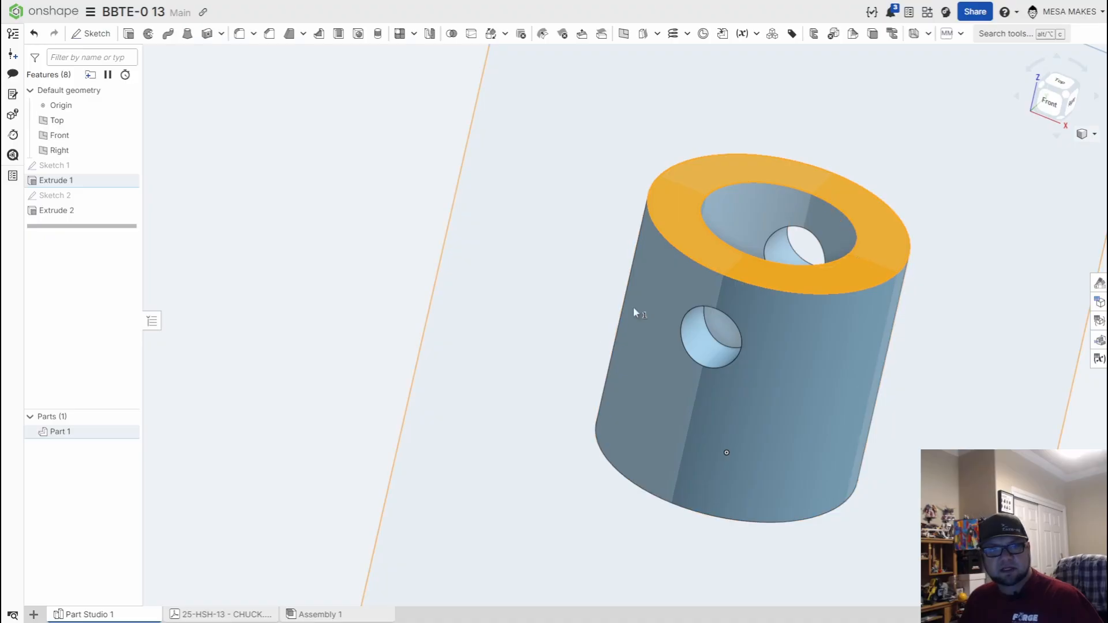
scroll(623, 326, "down", 5)
right_click_drag(845, 406, 1030, 259)
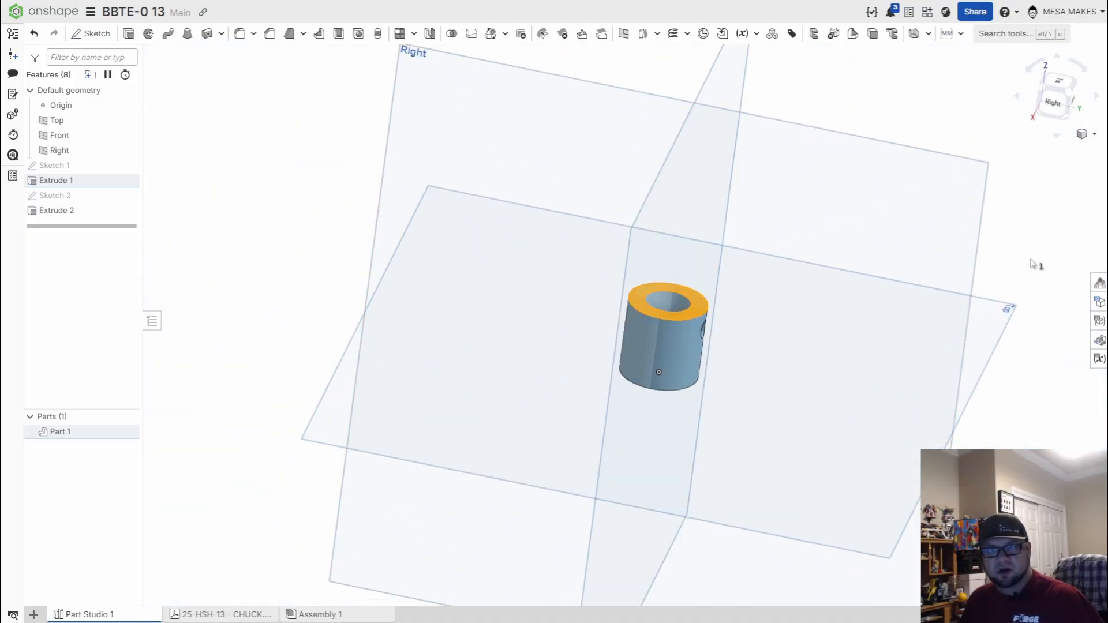
left_click(1022, 212)
left_click(896, 197)
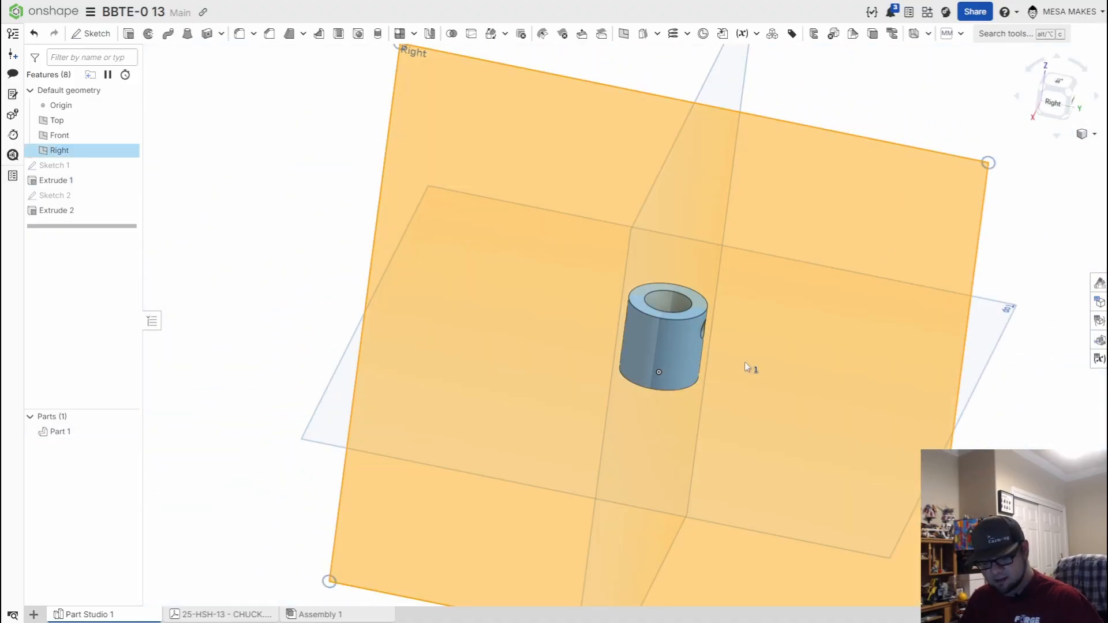
key("n")
scroll(664, 324, "up", 3)
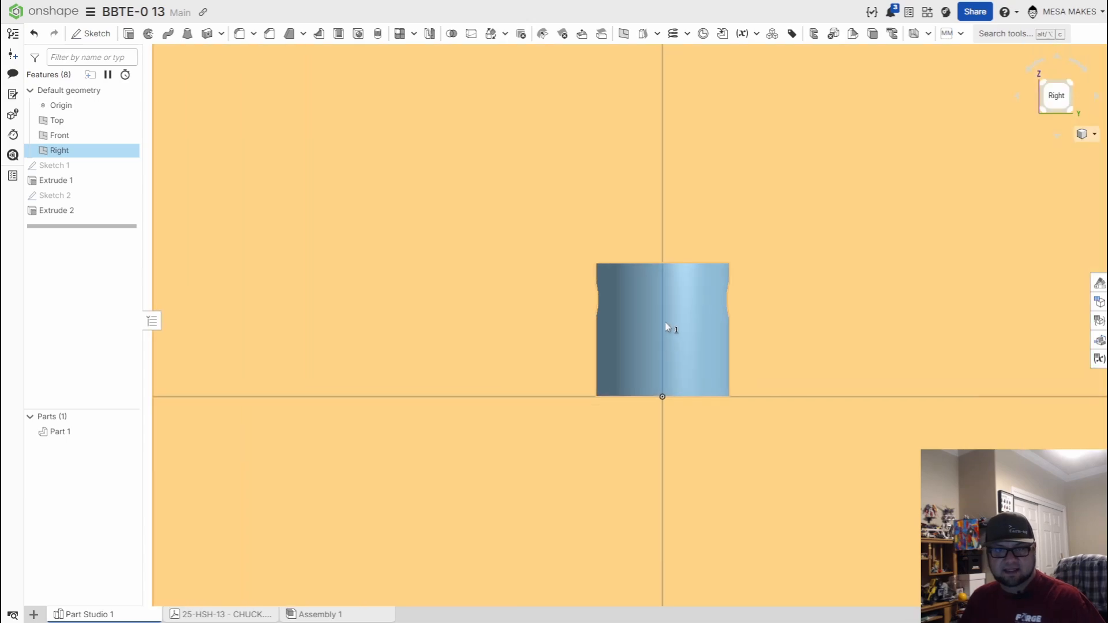
scroll(657, 306, "down", 5)
mouse_move(732, 267)
right_mouse_down()
mouse_move(733, 306)
mouse_move(726, 277)
right_mouse_up()
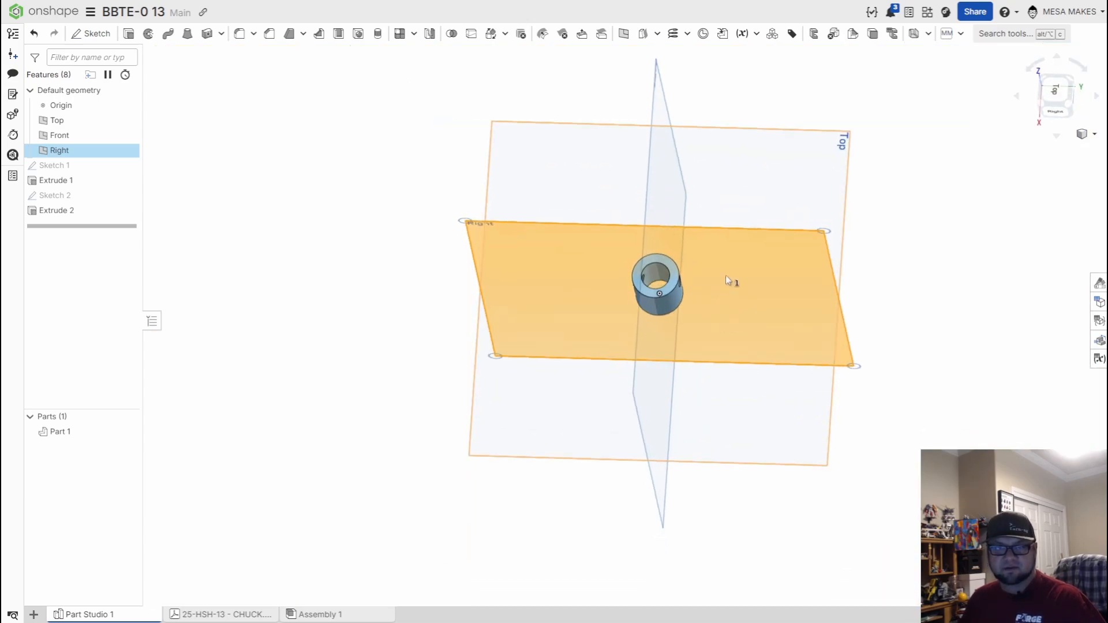
left_click(924, 214)
Start a new sketch on the cylinder's top ring face, viewed face-on.
scroll(438, 277, "up", 2)
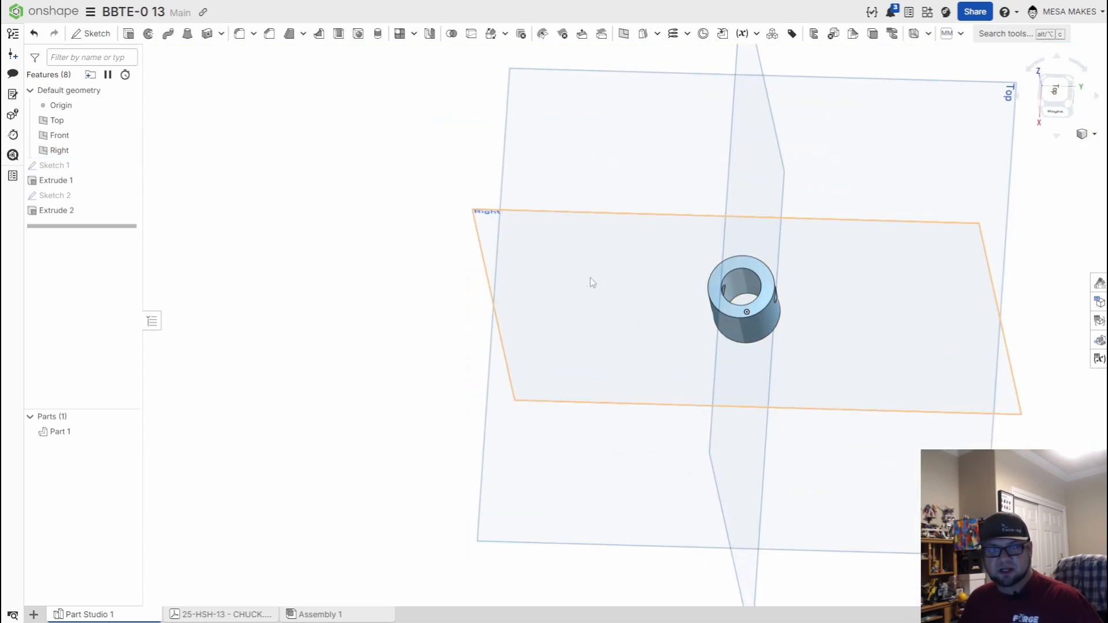
key("shift+s")
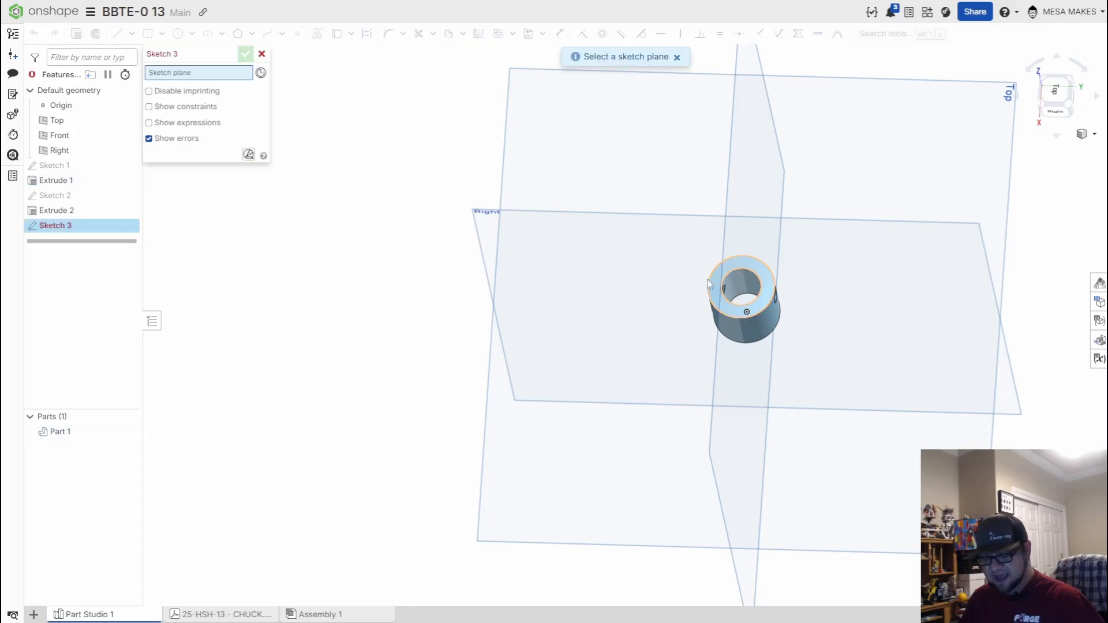
key("n")
scroll(718, 291, "up", 5)
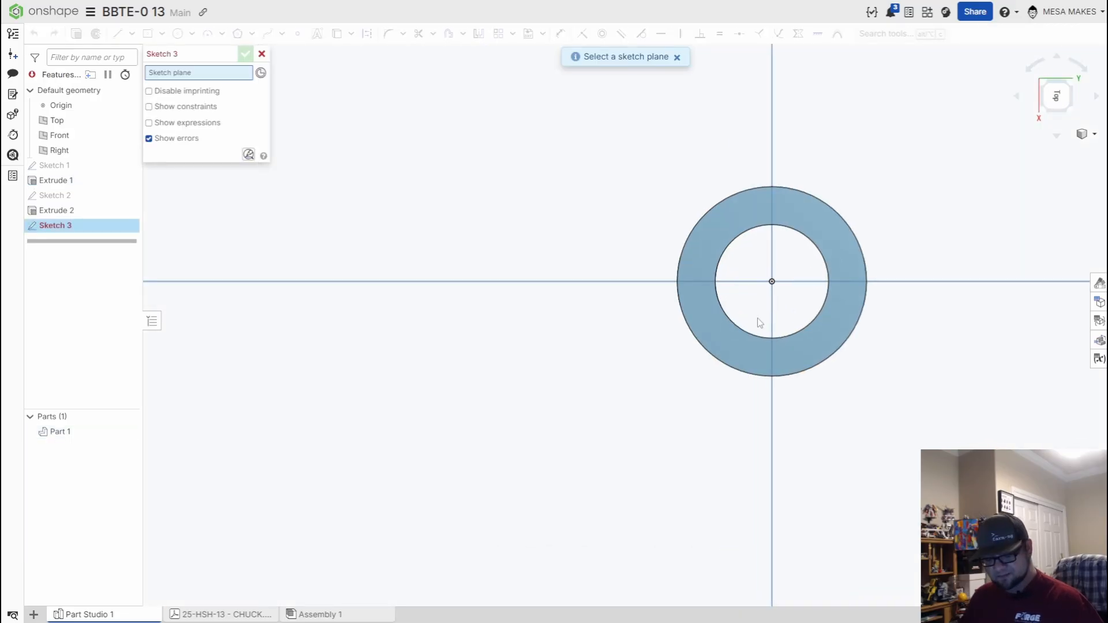
left_click(707, 242)
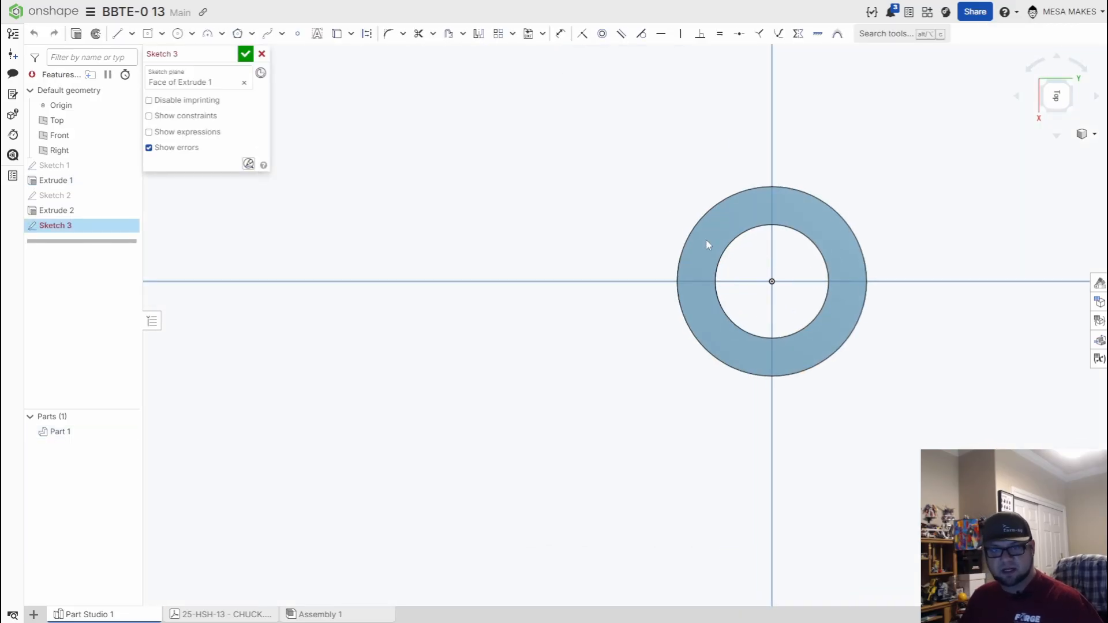
Draw a centre-point rectangle on the origin, 4 mm wide and about 32 mm long, crossing the whole ring.
key("g")
left_click(772, 281)
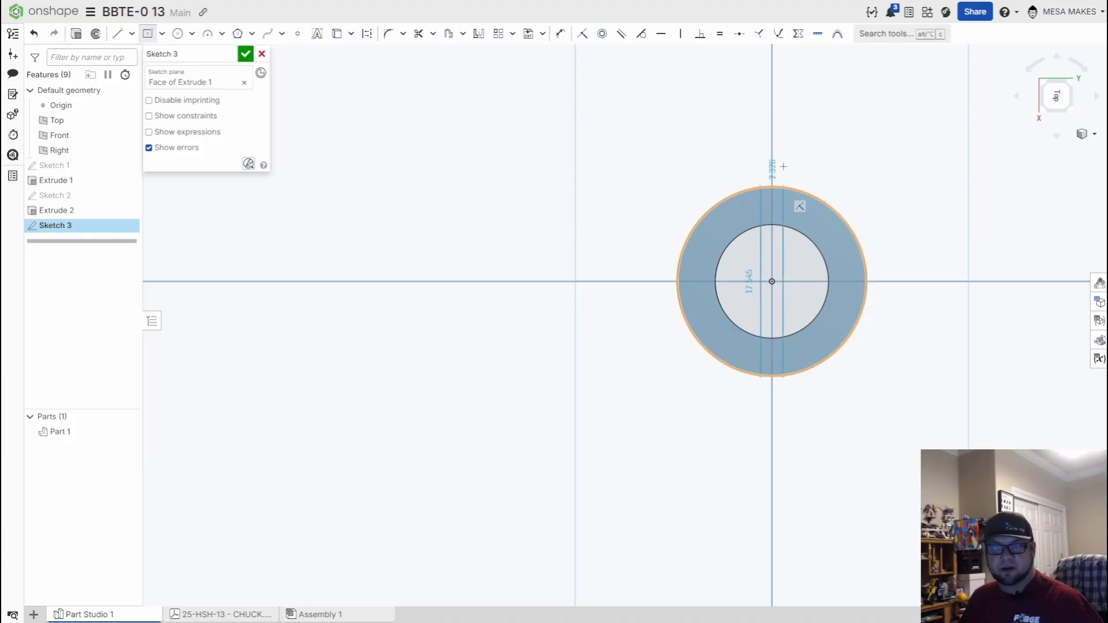
left_click(786, 131)
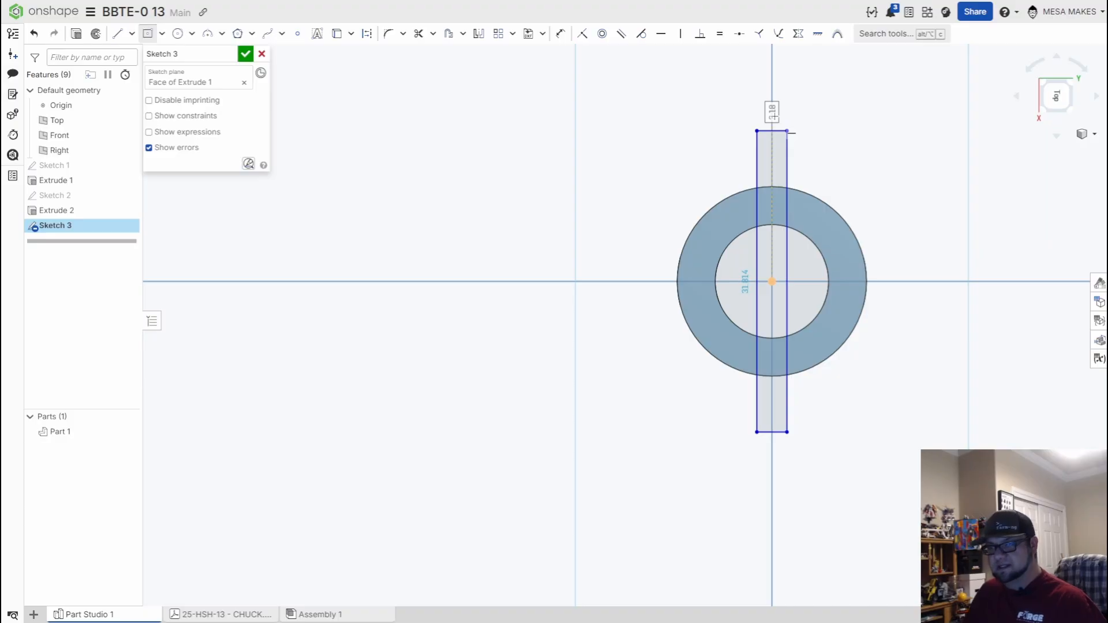
type("4")
key("Return")
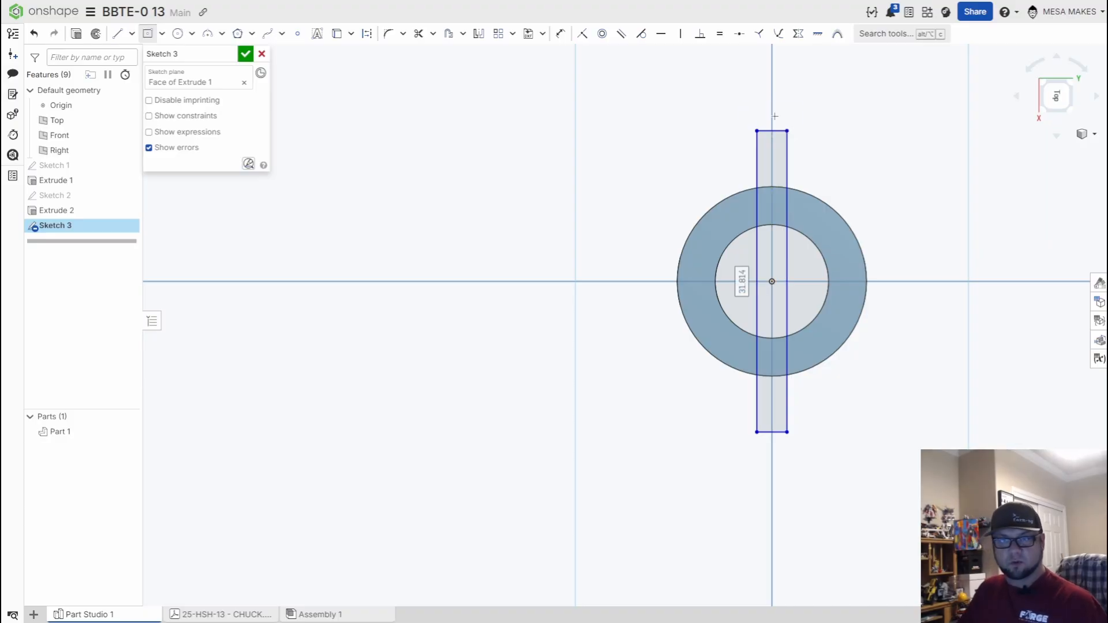
key("Escape")
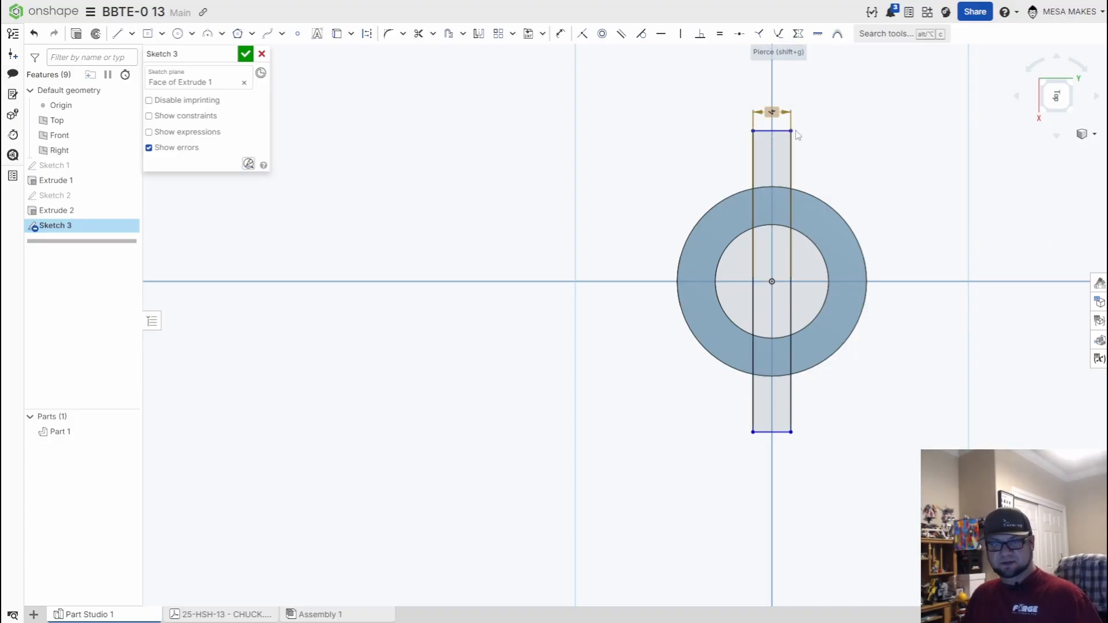
Extrude the rectangle as a blind Remove cut 12 mm deep into the cylinder's top to form the slot.
key("shift+e")
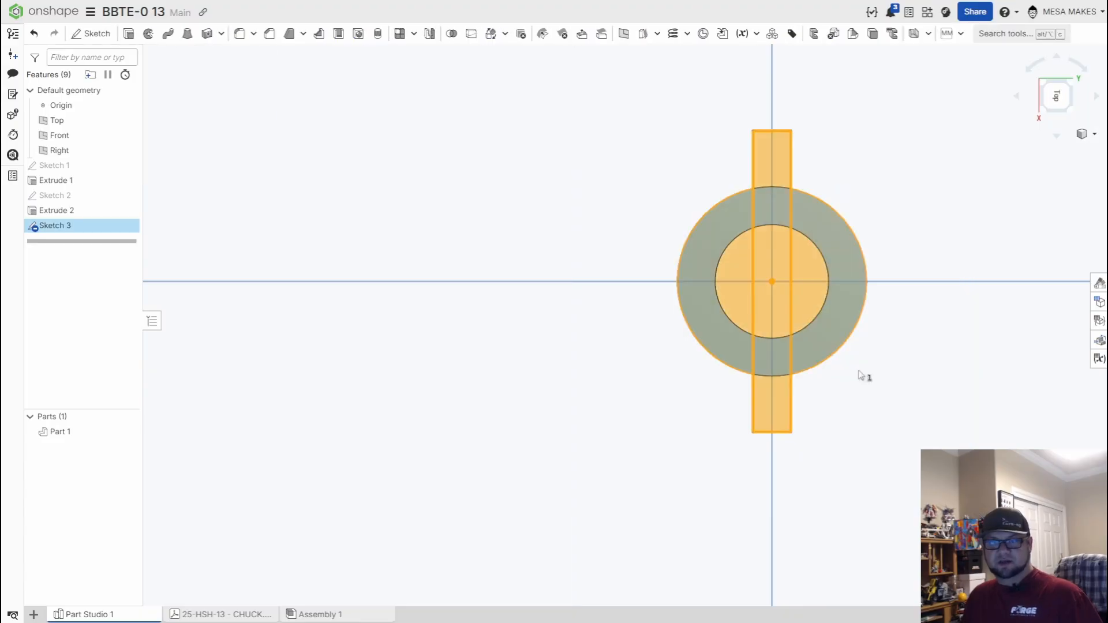
right_click_drag(876, 436, 875, 369)
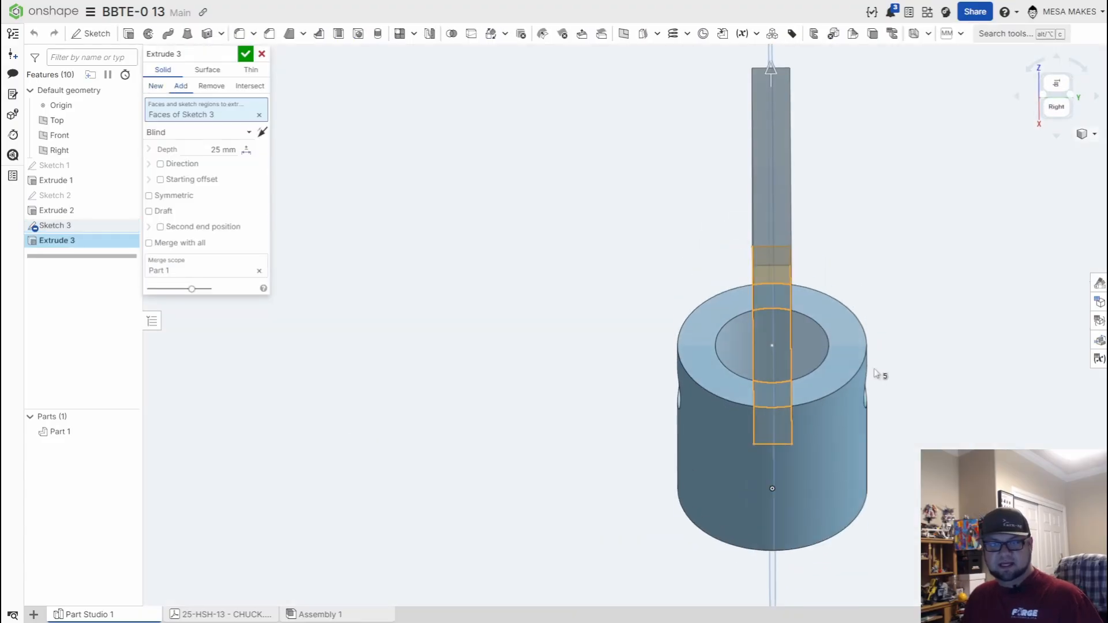
left_click(211, 86)
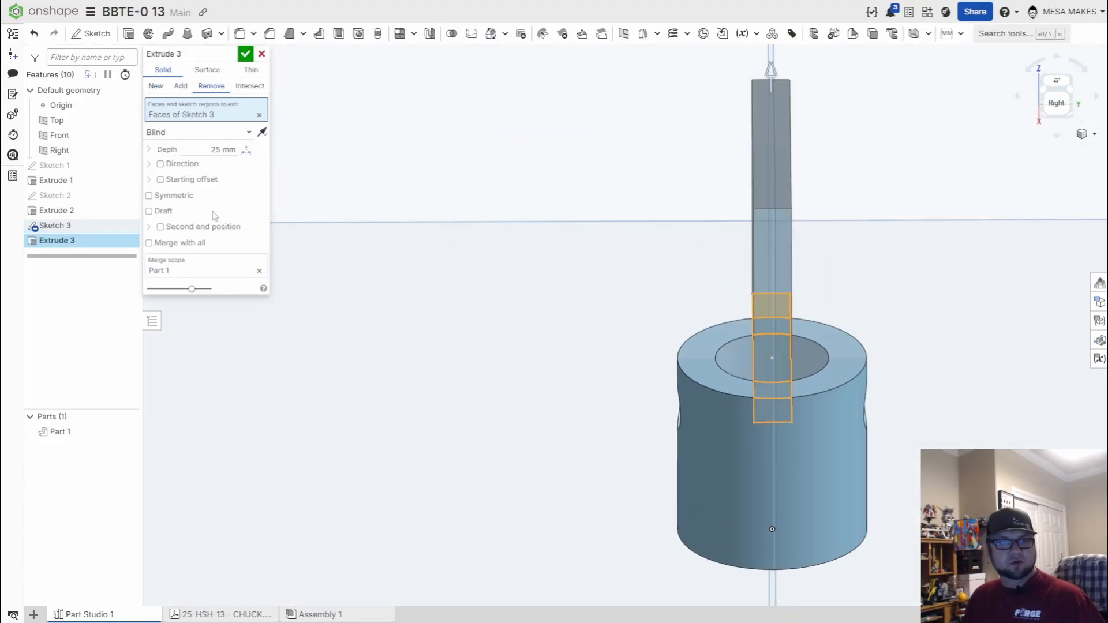
left_click(217, 153)
type("12")
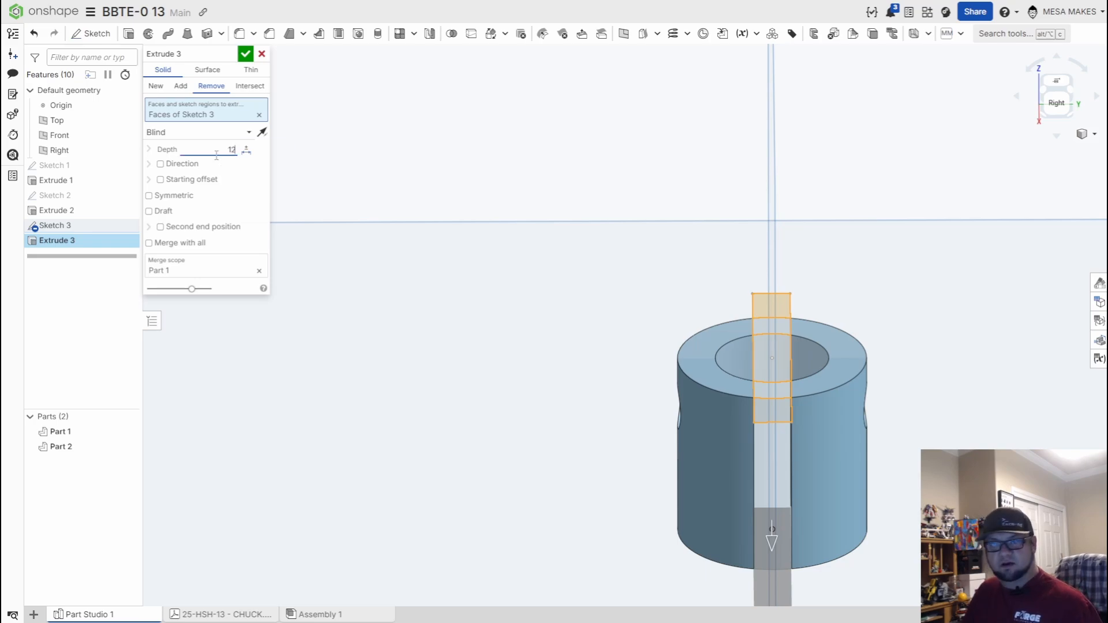
key("Return")
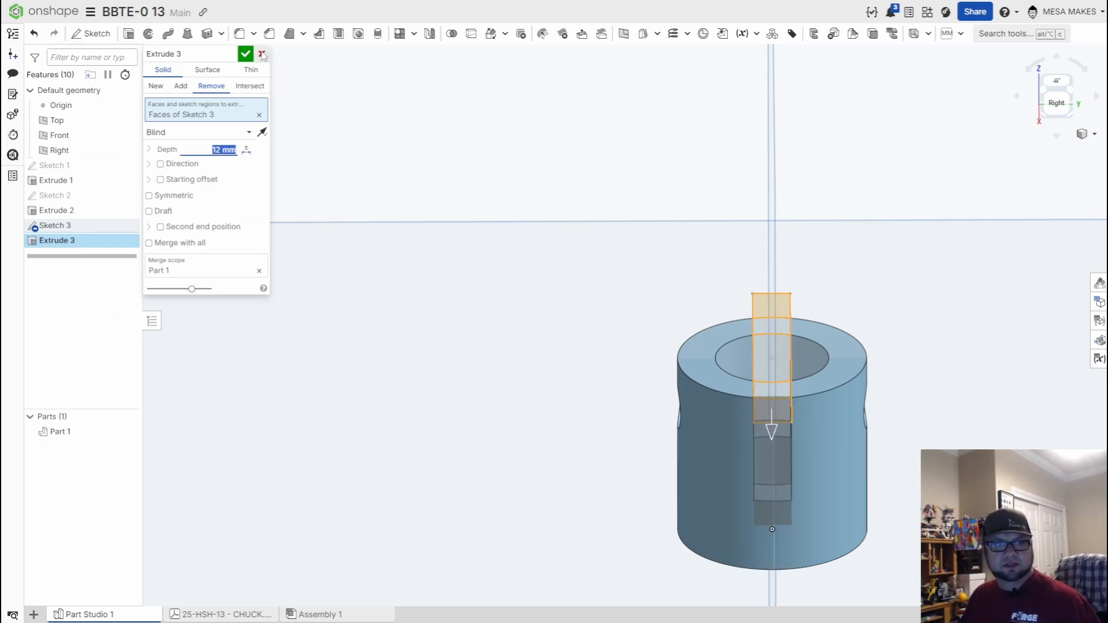
left_click(246, 54)
scroll(296, 164, "down", 3)
right_click_drag(700, 405, 733, 401)
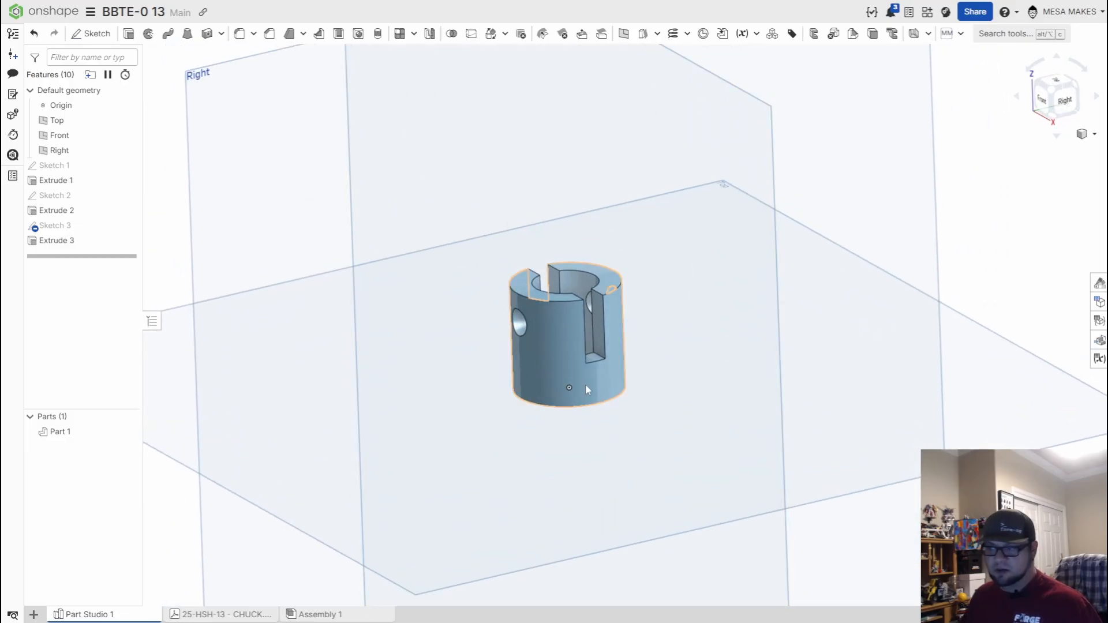
Assign the material TTT-Aluminum - 1060 from the TTT-CUSTOM MATERIALS library to the part.
right_click(557, 341)
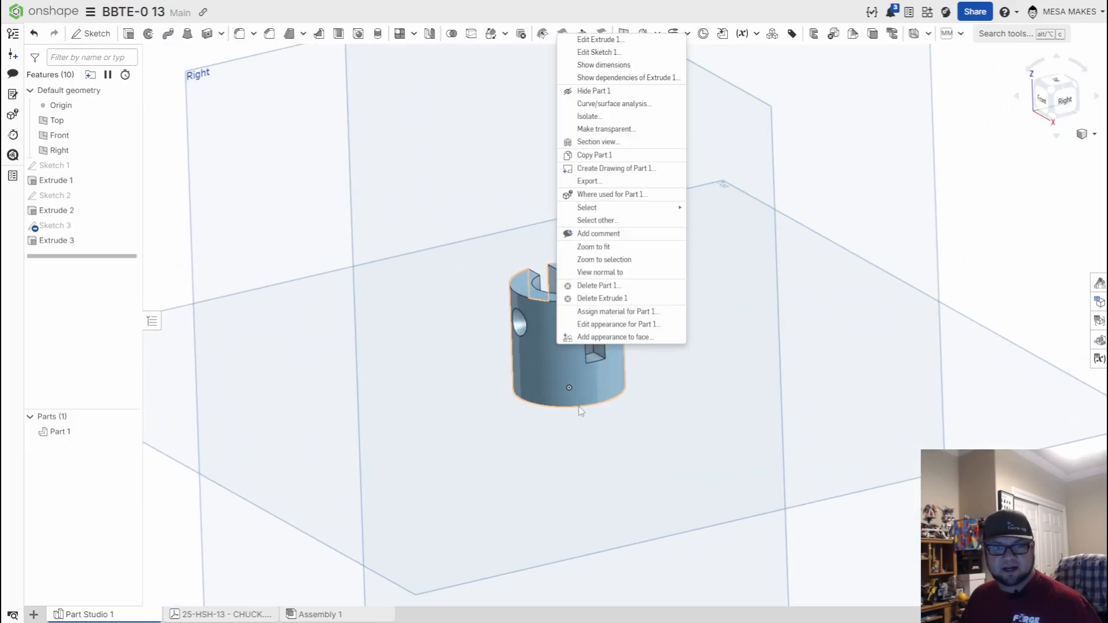
left_click(616, 311)
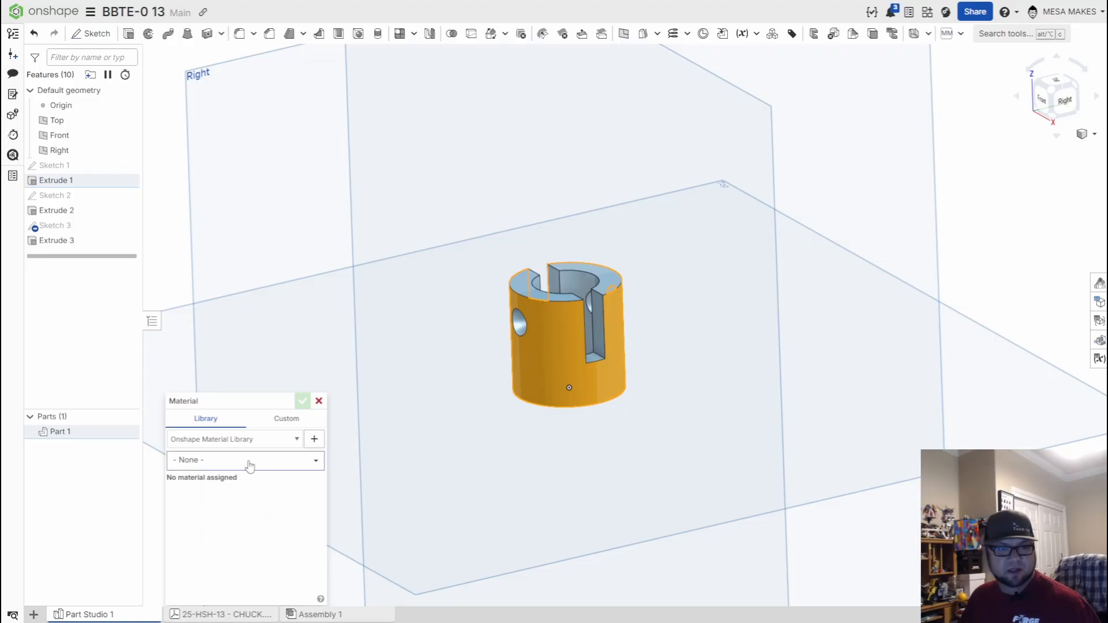
left_click(248, 440)
left_click(257, 470)
left_click(260, 461)
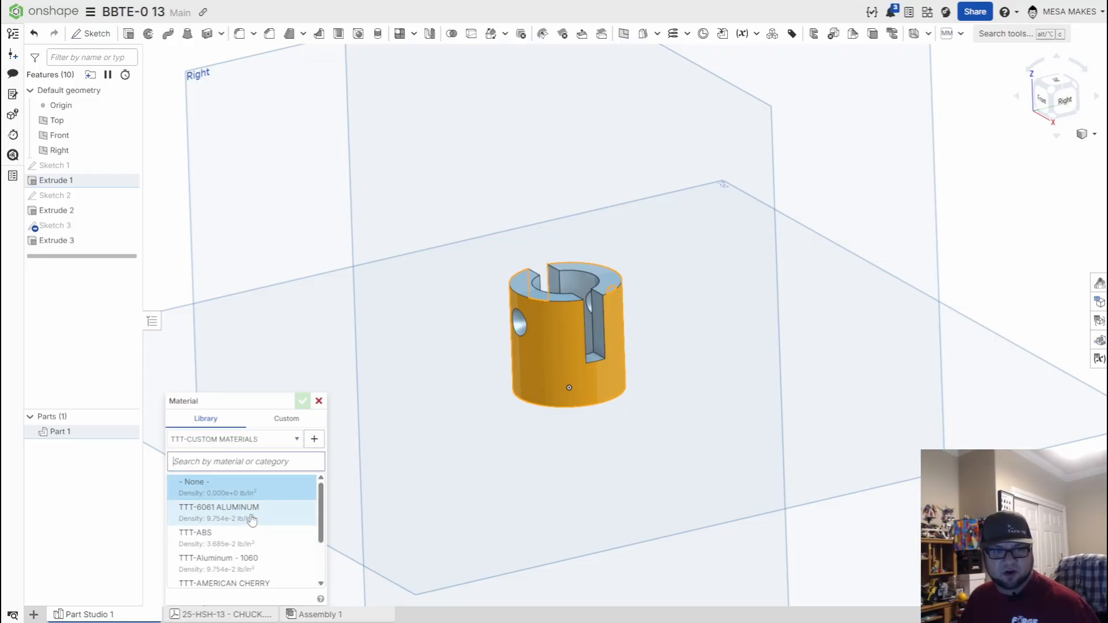
left_click(259, 563)
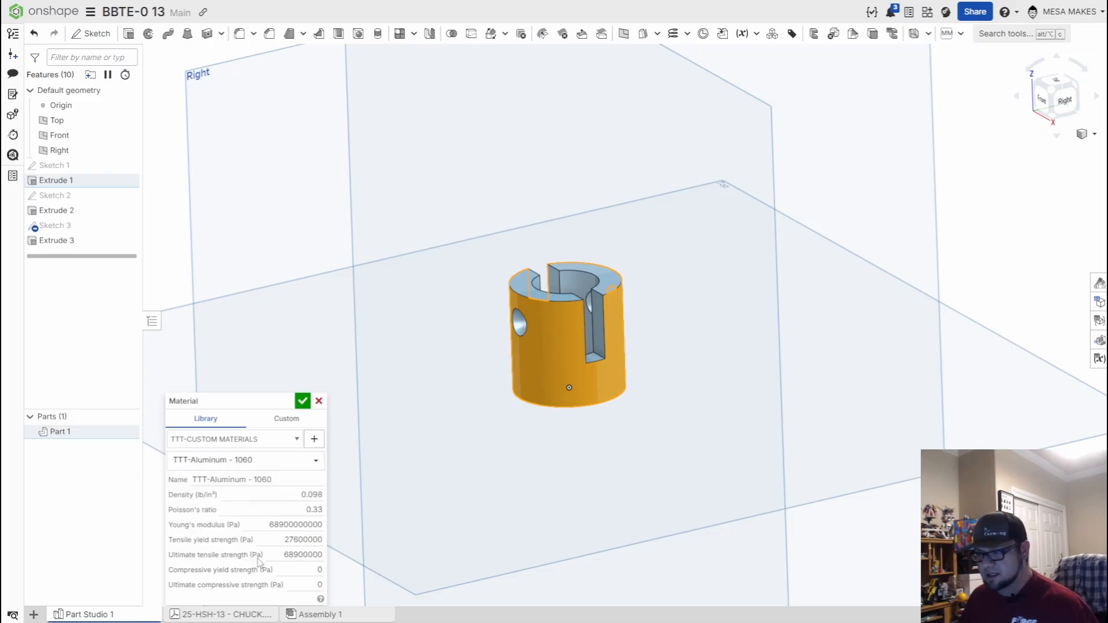
left_click(303, 401)
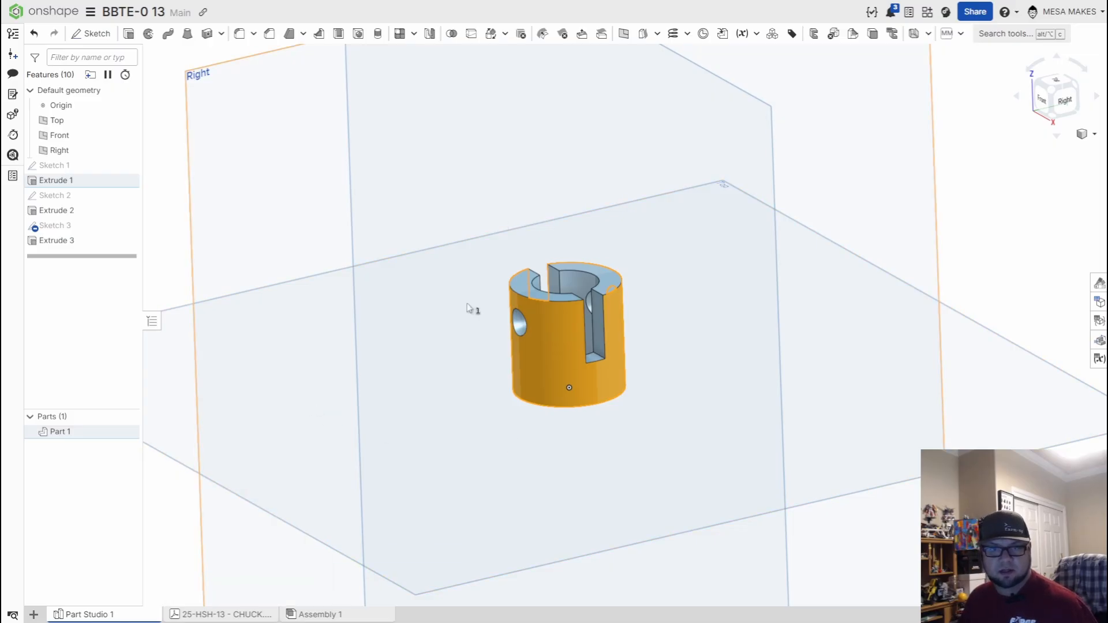
Check the part's mass and section properties.
left_click(1089, 595)
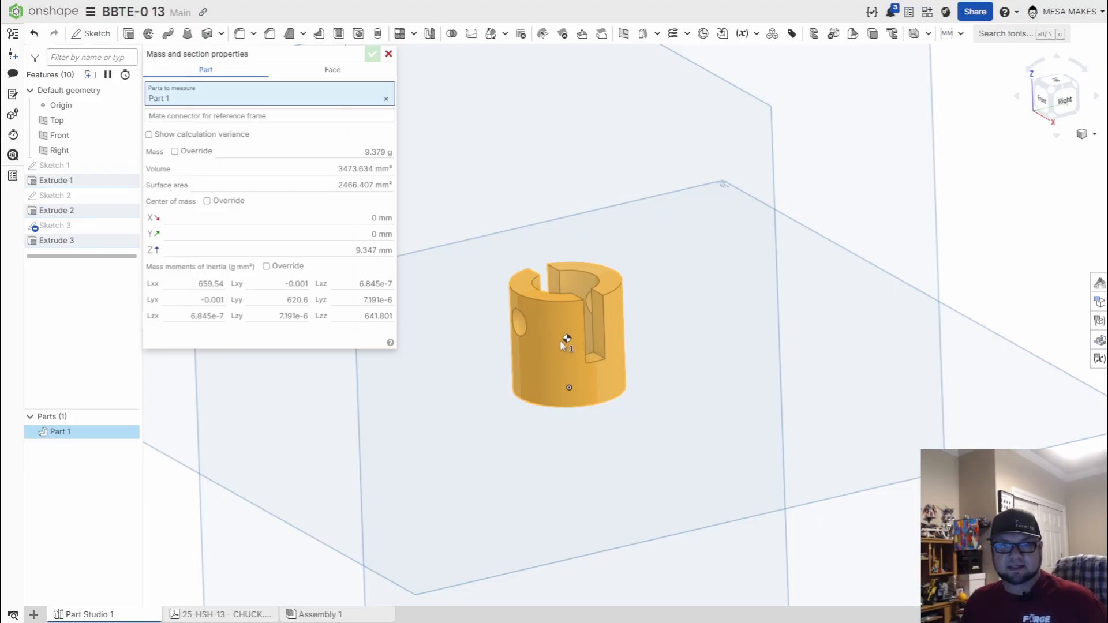
left_click(389, 55)
left_click(997, 240)
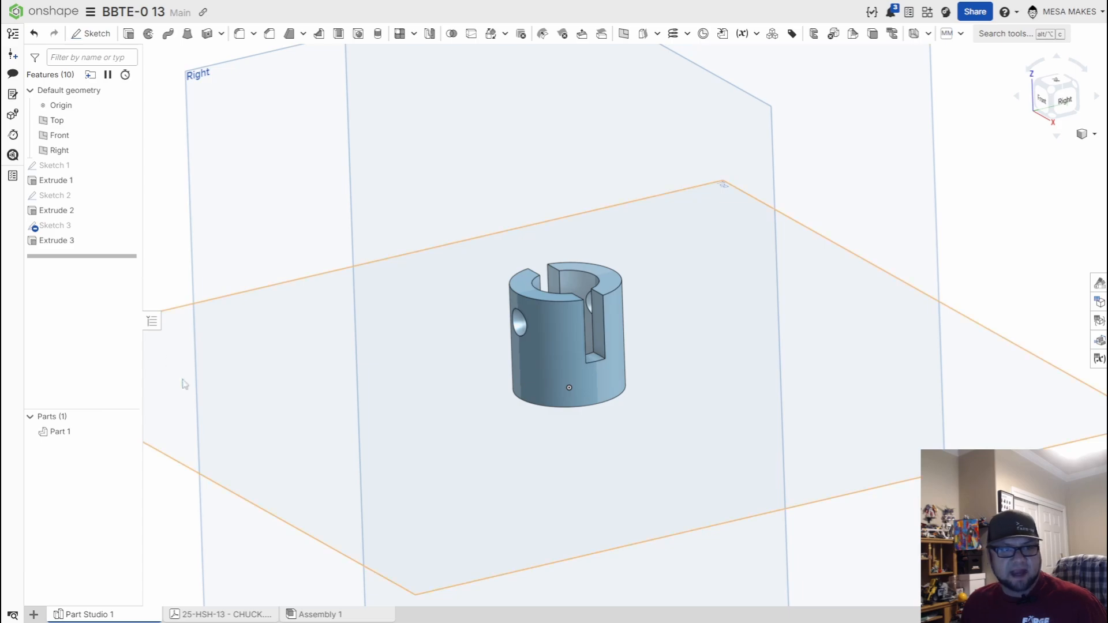
Roll the feature history back to before the slot and delete the slot's sketch and extrude.
left_click_drag(81, 256, 97, 226)
left_click(80, 252)
left_click(81, 244)
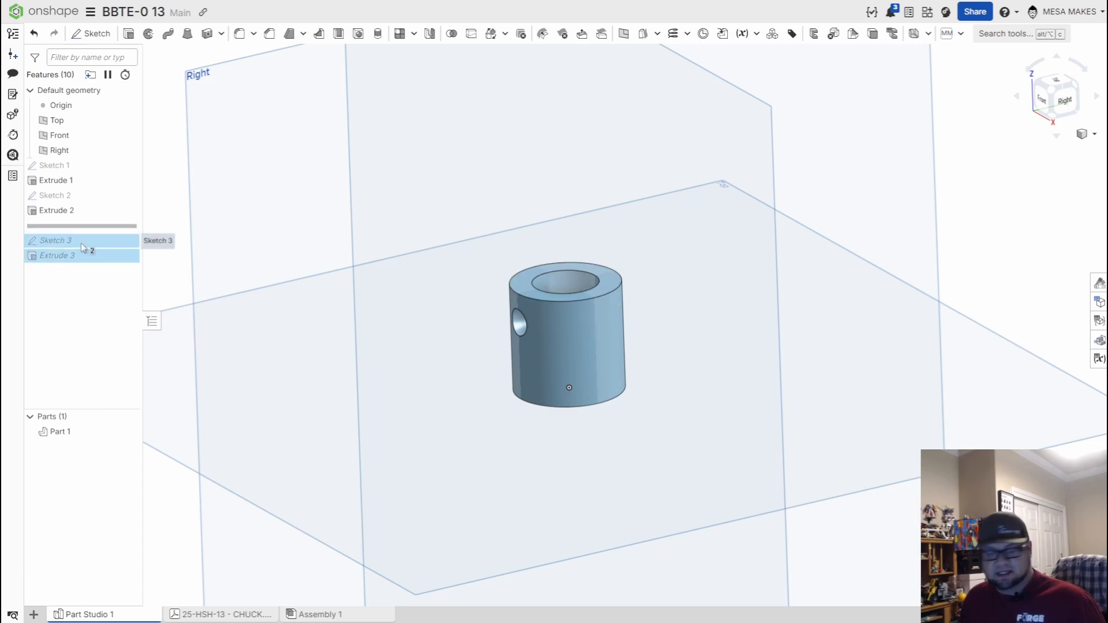
key("Delete")
On the Right plane, sketch a centre-point rectangle vertically above the origin, 12 mm high and about 7.4 mm wide.
left_click(254, 88)
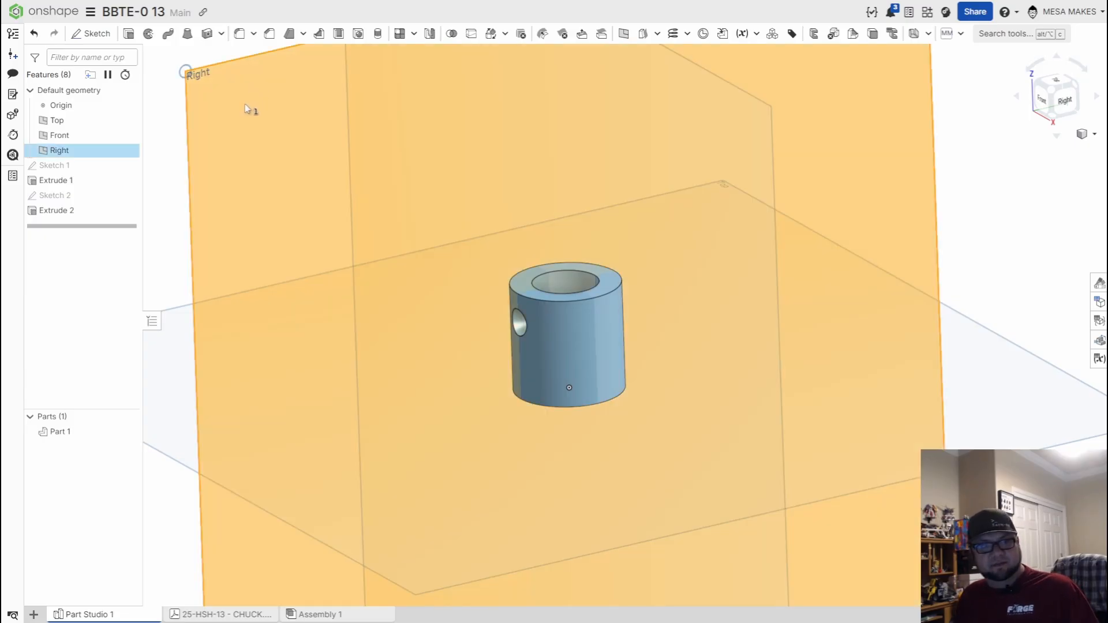
key("shift+s")
key("n")
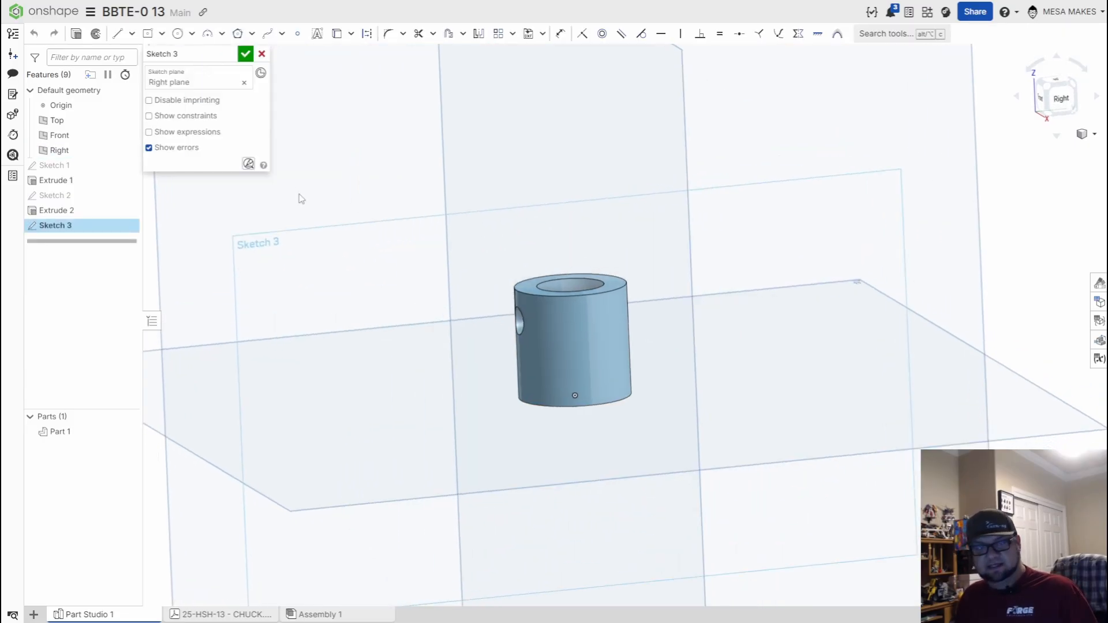
scroll(537, 370, "up", 1)
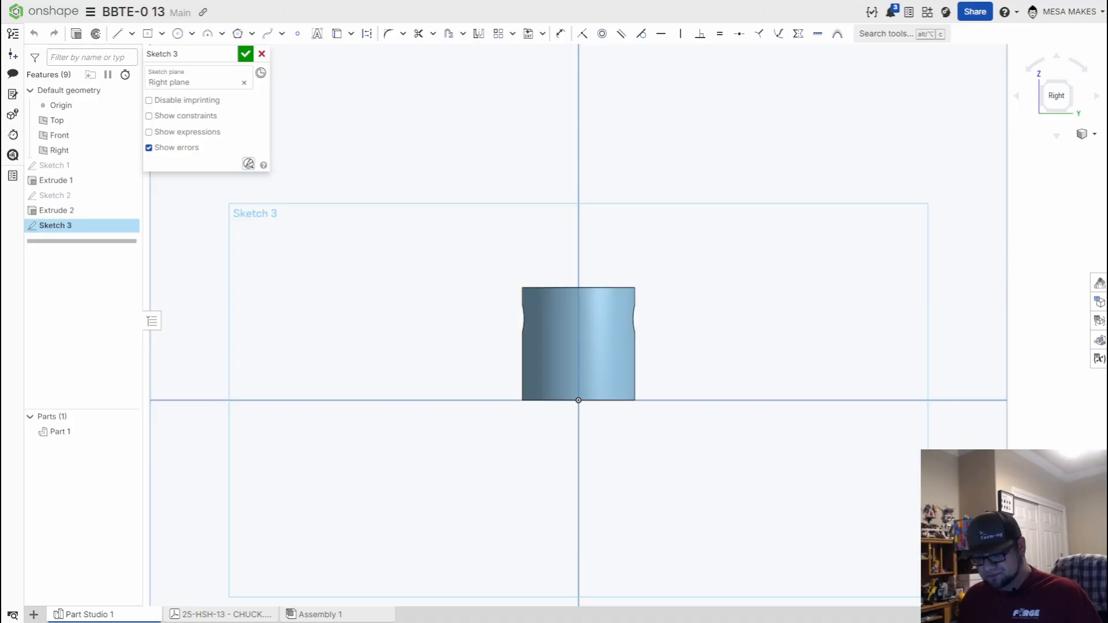
key("g")
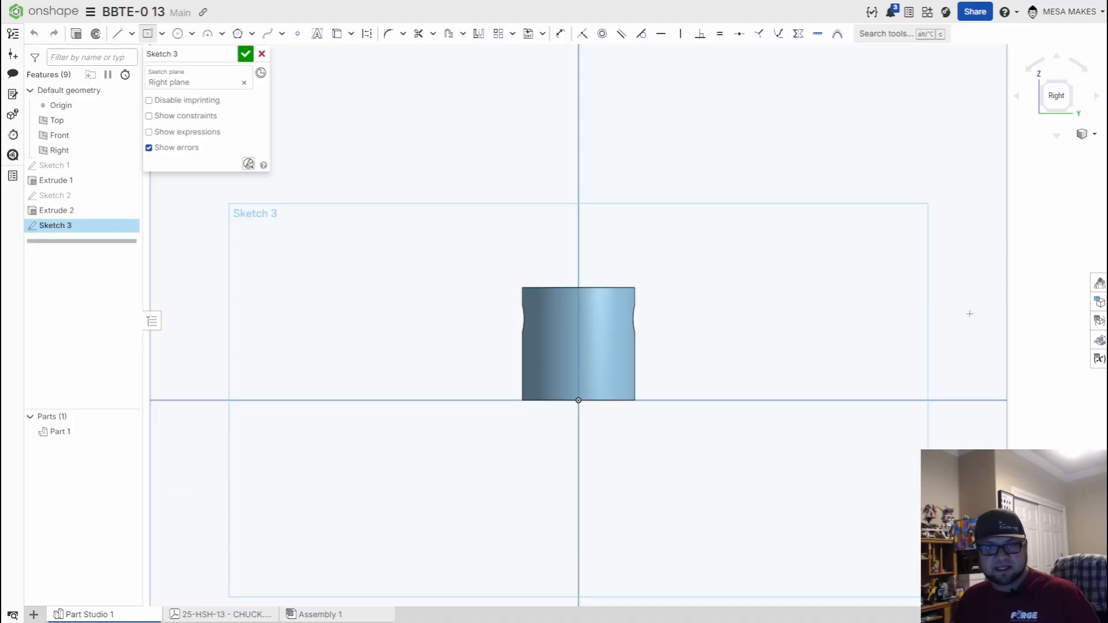
scroll(580, 319, "up", 5)
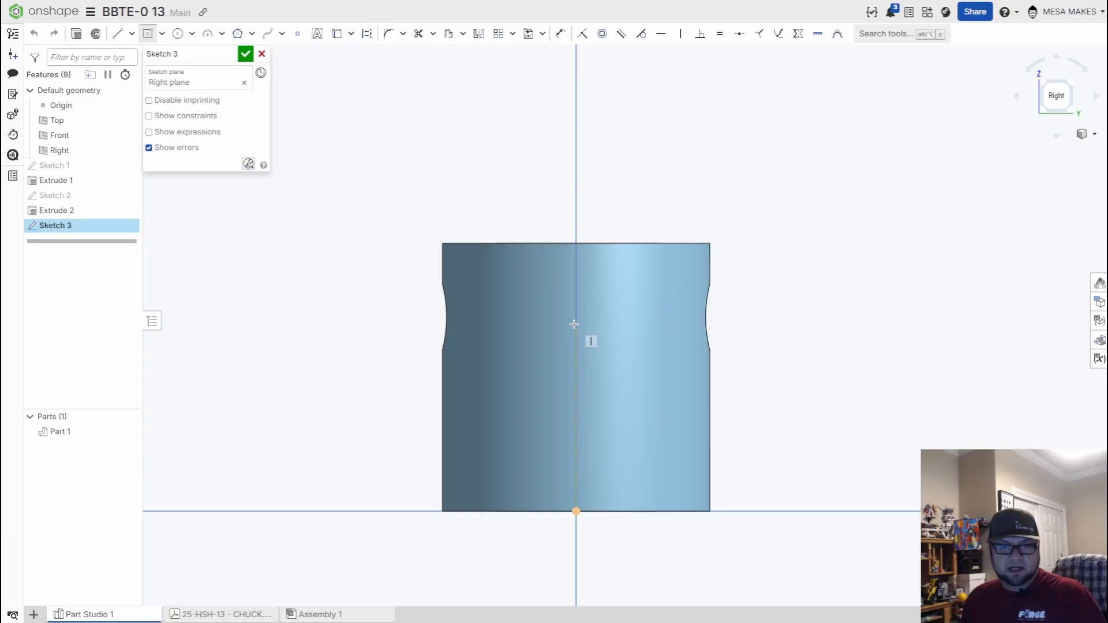
left_click(574, 324)
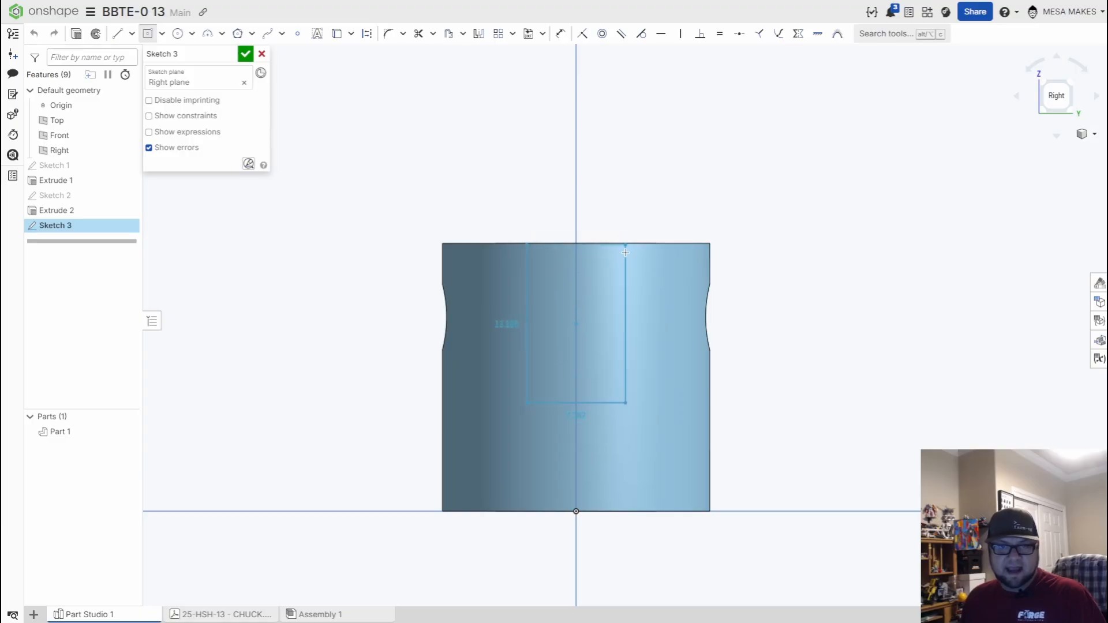
left_click(626, 390)
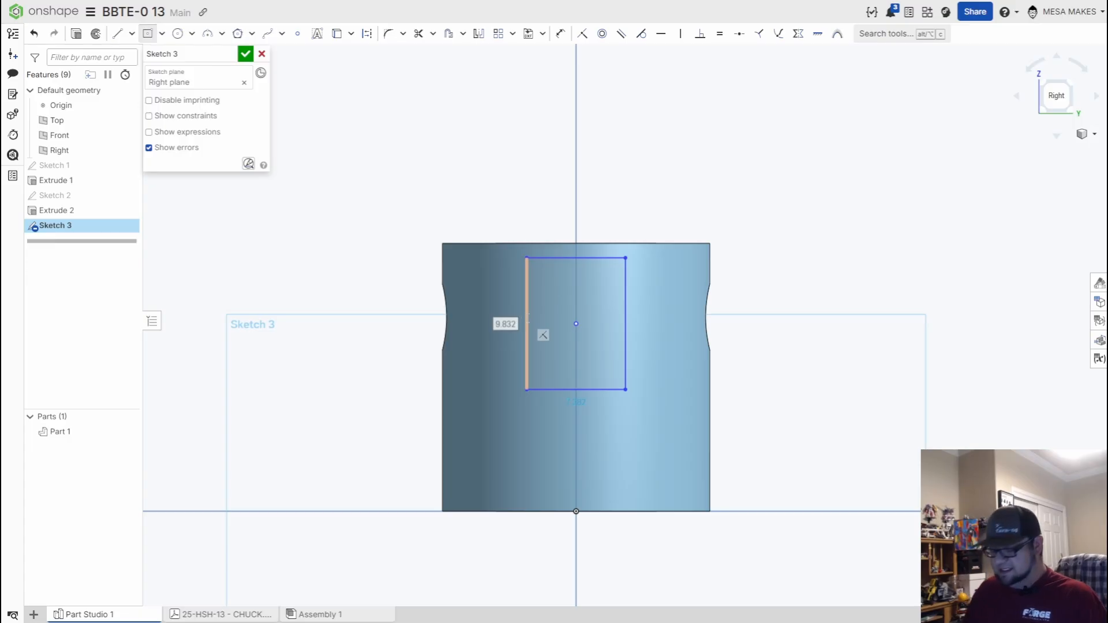
type("12")
key("Return")
scroll(620, 208, "up", 2)
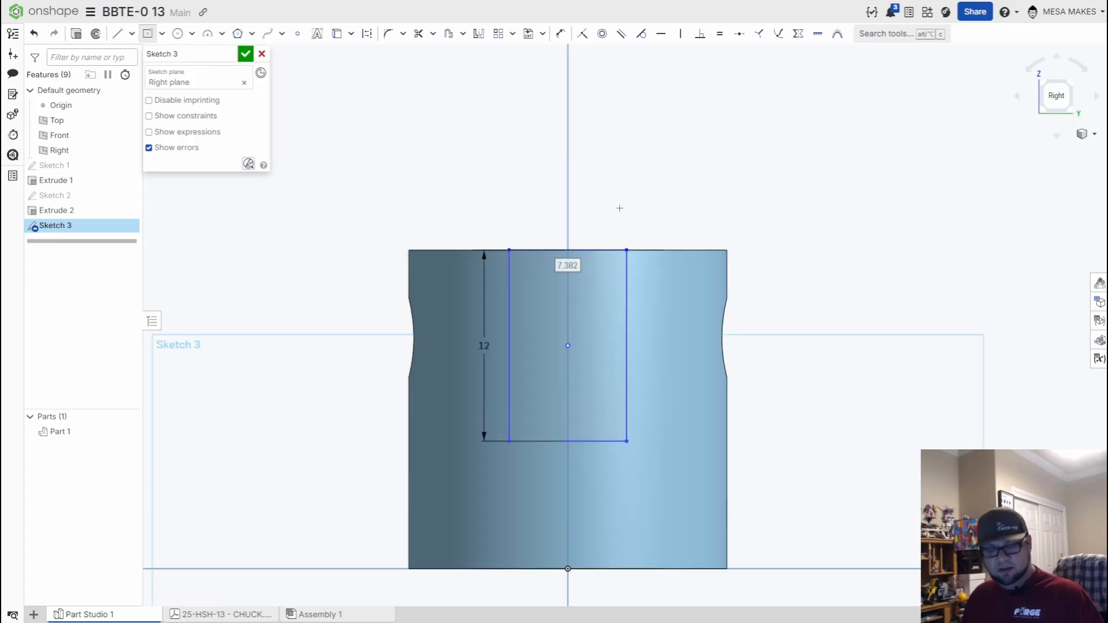
key("Escape")
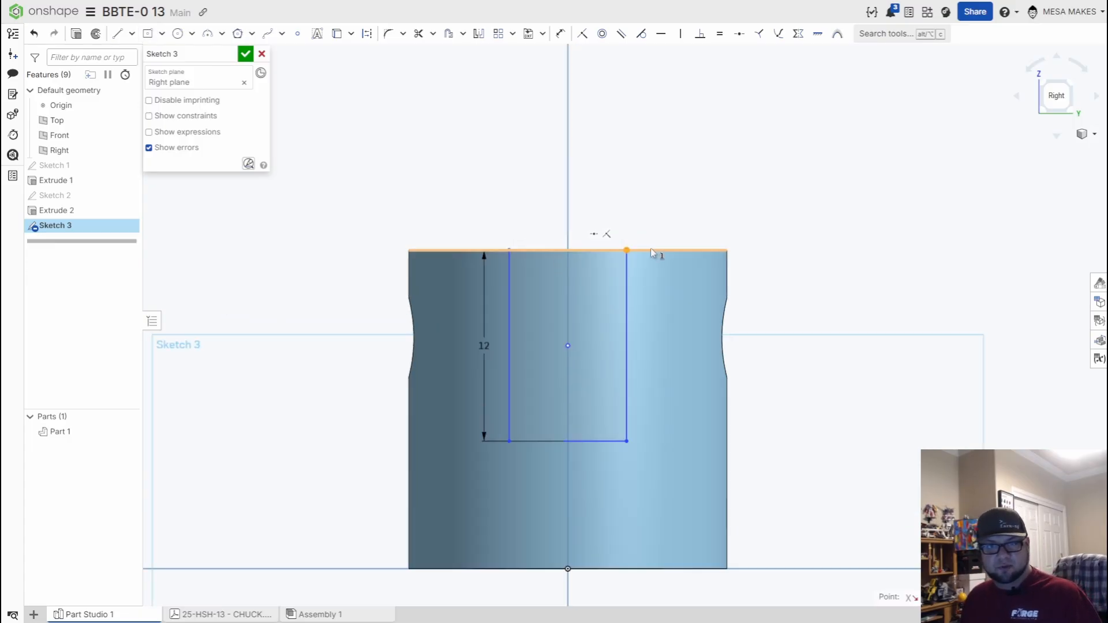
Constrain the top of the rectangle to the cylinder's top edge.
key("u")
left_click(651, 254)
key("Escape")
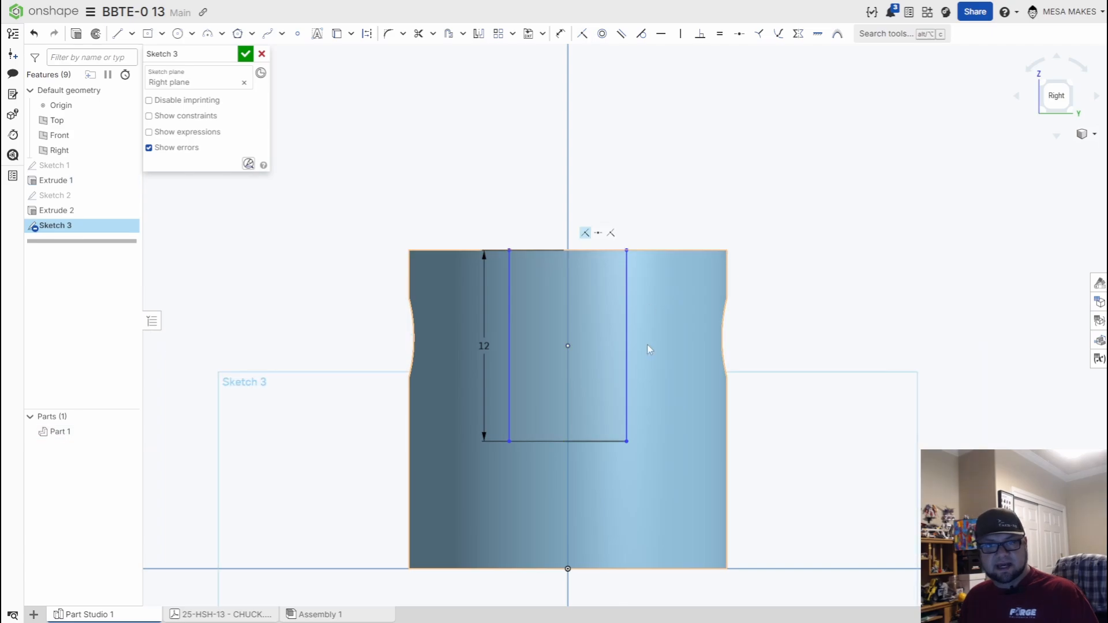
Dimension the rectangle's bottom edge to a width of 4 mm.
key("d")
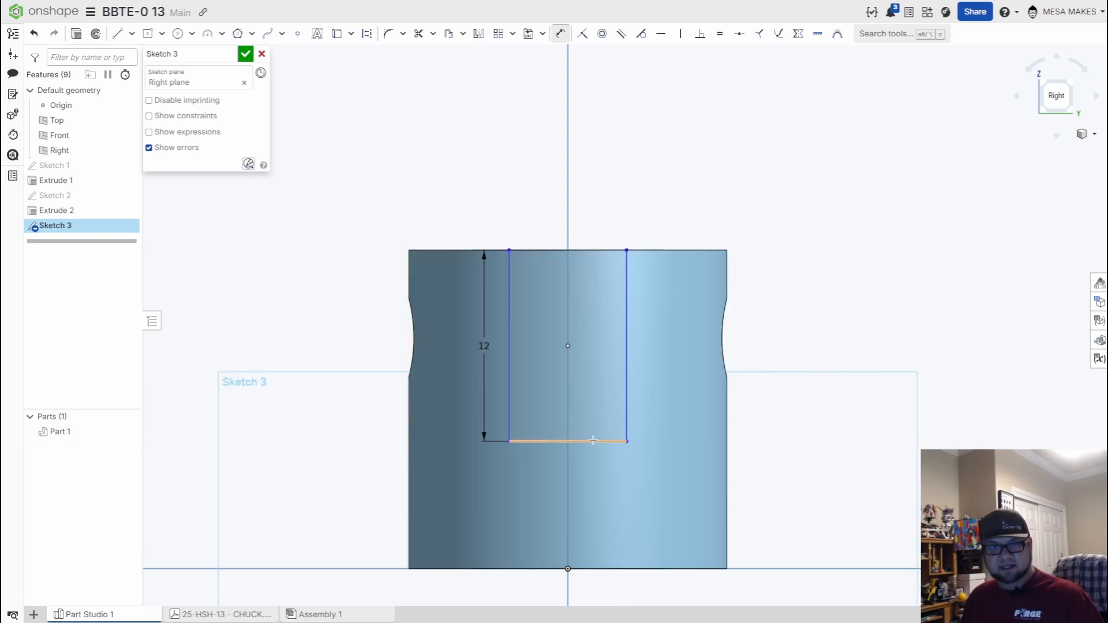
left_click(595, 442)
left_click(592, 475)
type("4")
key("Return")
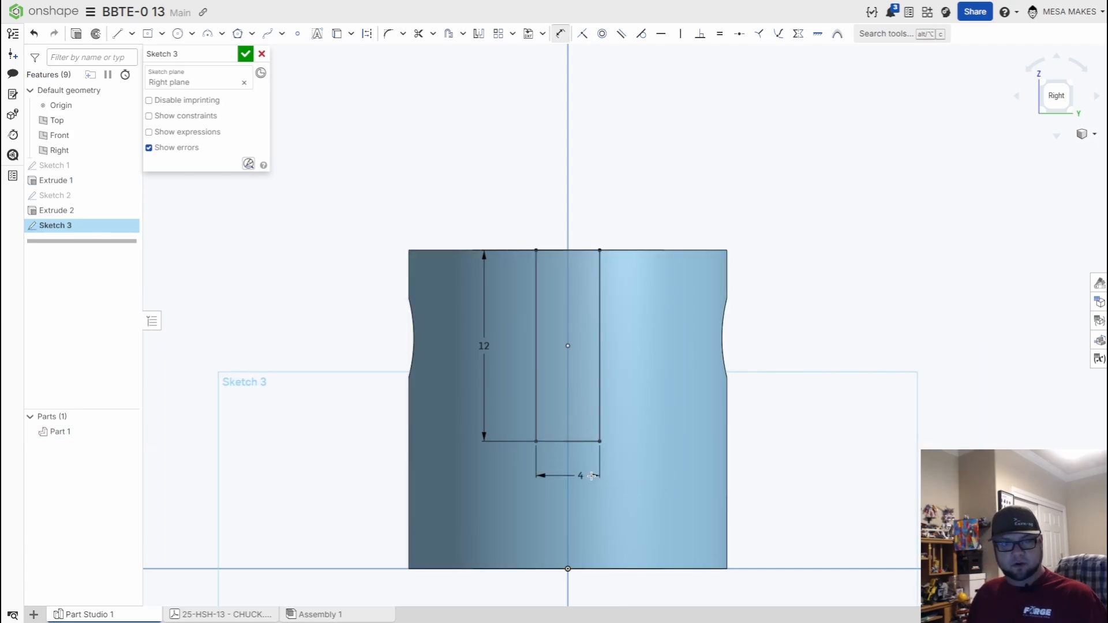
Extrude the rectangle as a symmetric Through all Remove cut to form the slot across the cylinder.
key("shift+e")
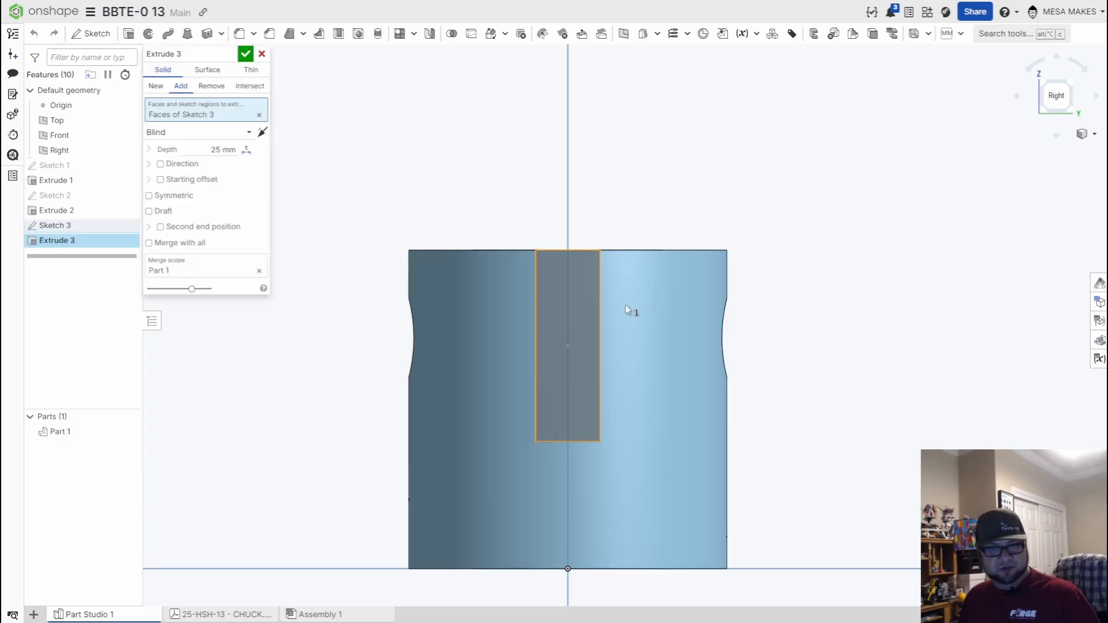
left_click(216, 90)
left_click(188, 134)
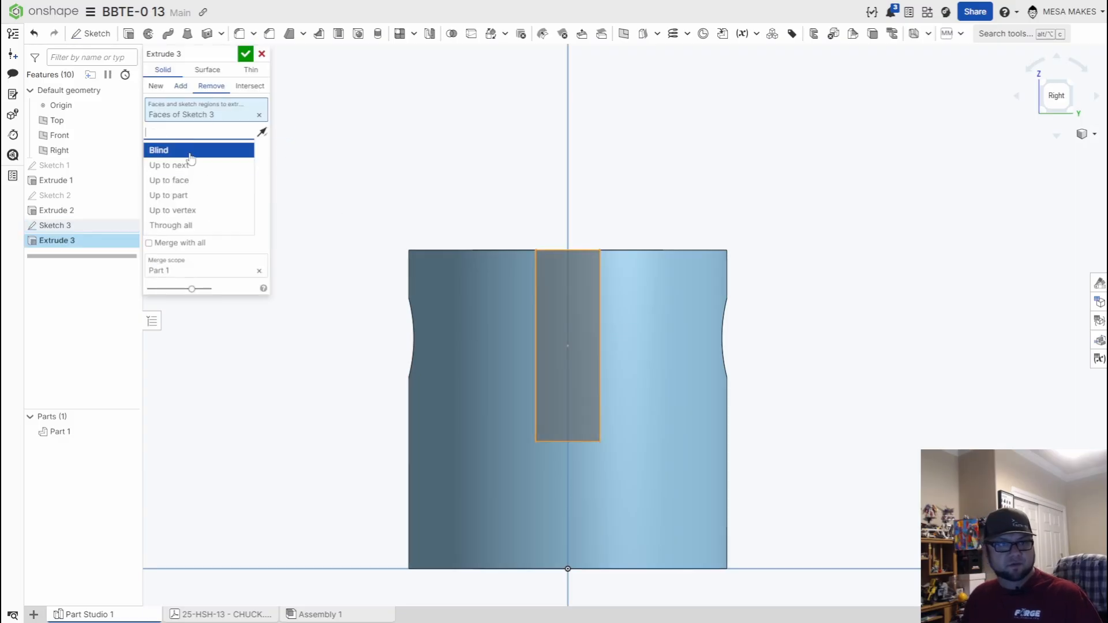
left_click(194, 228)
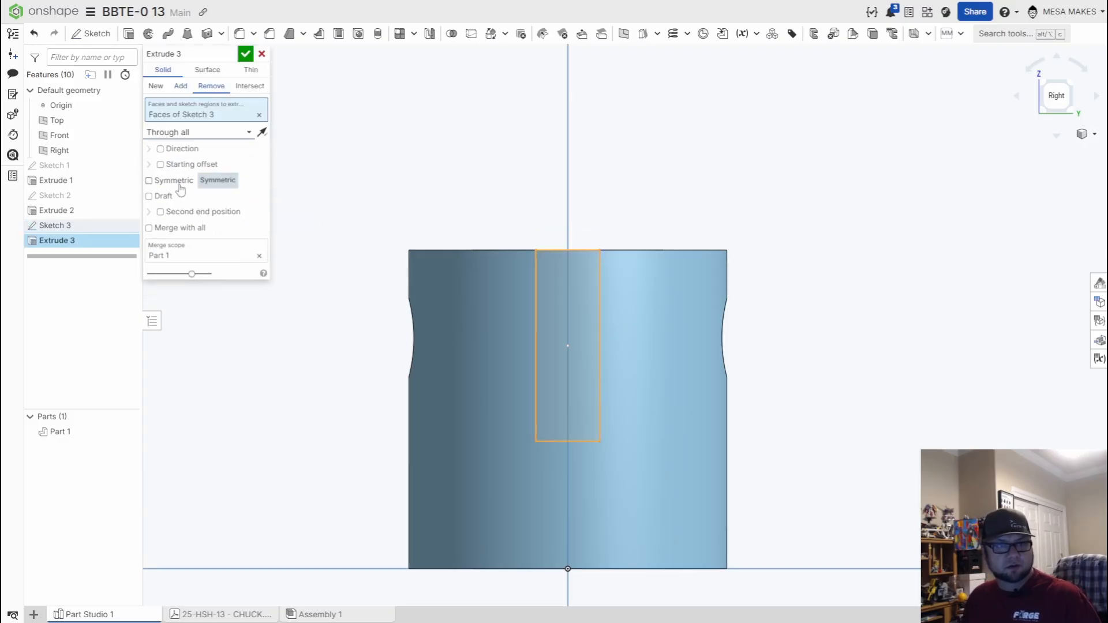
left_click(176, 181)
scroll(404, 183, "down", 3)
right_click_drag(480, 235, 551, 298)
left_click(245, 54)
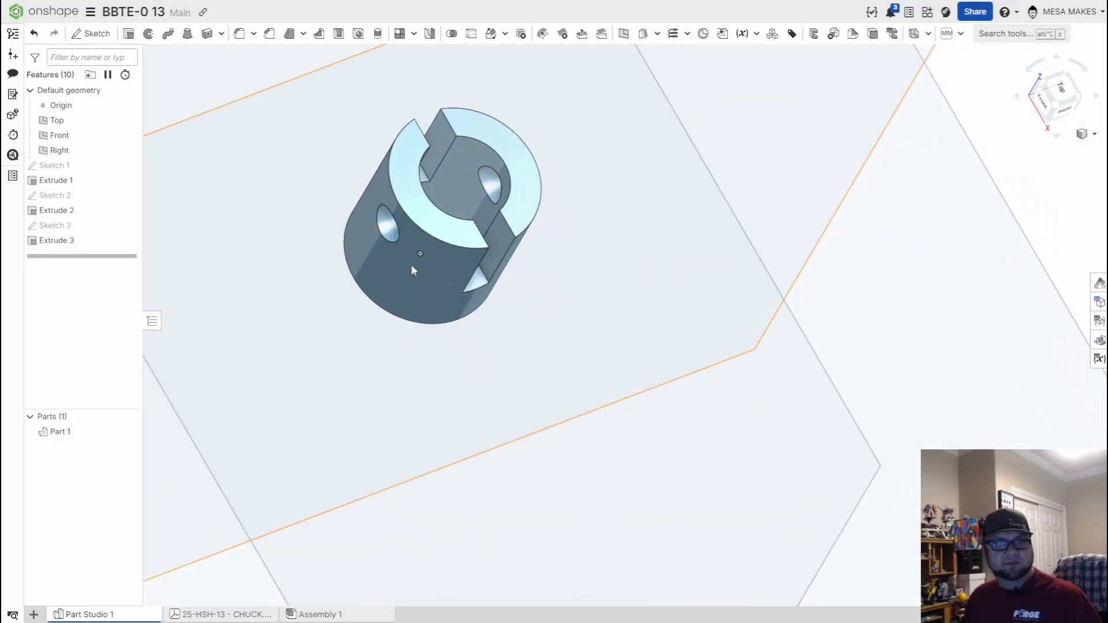
Check the mass and section properties of the part with the rebuilt slot.
right_click_drag(411, 265, 480, 309)
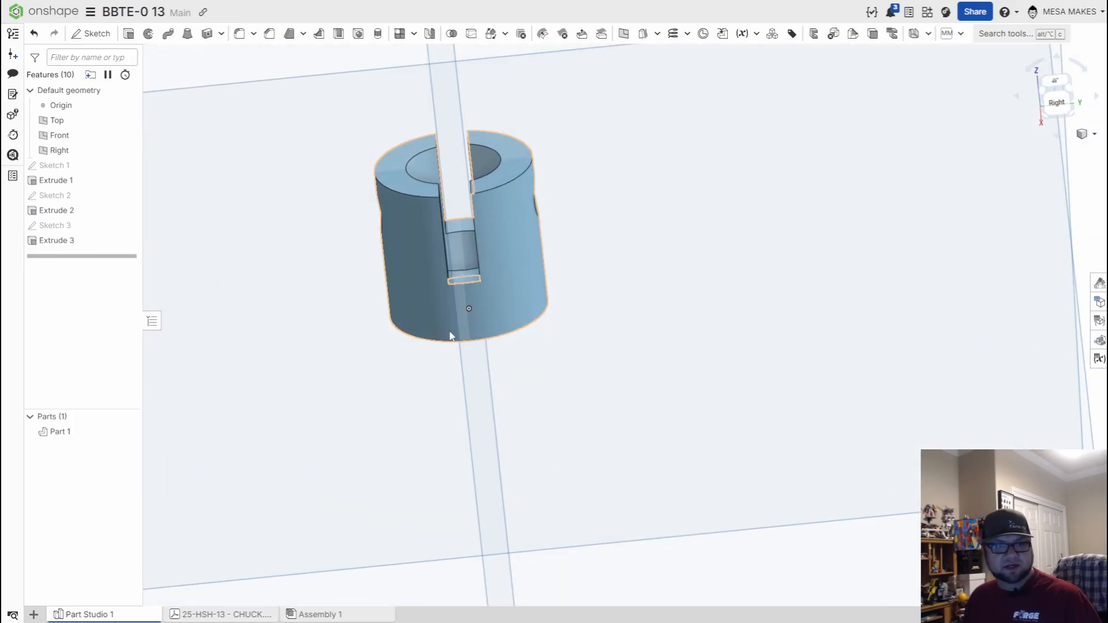
right_click(480, 310)
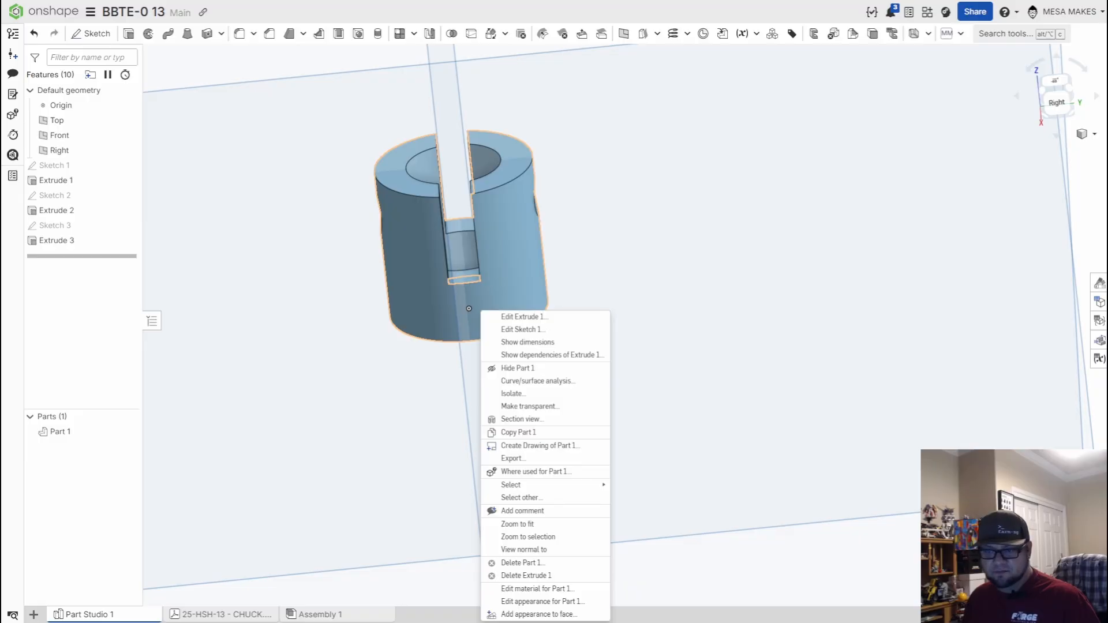
key("Escape")
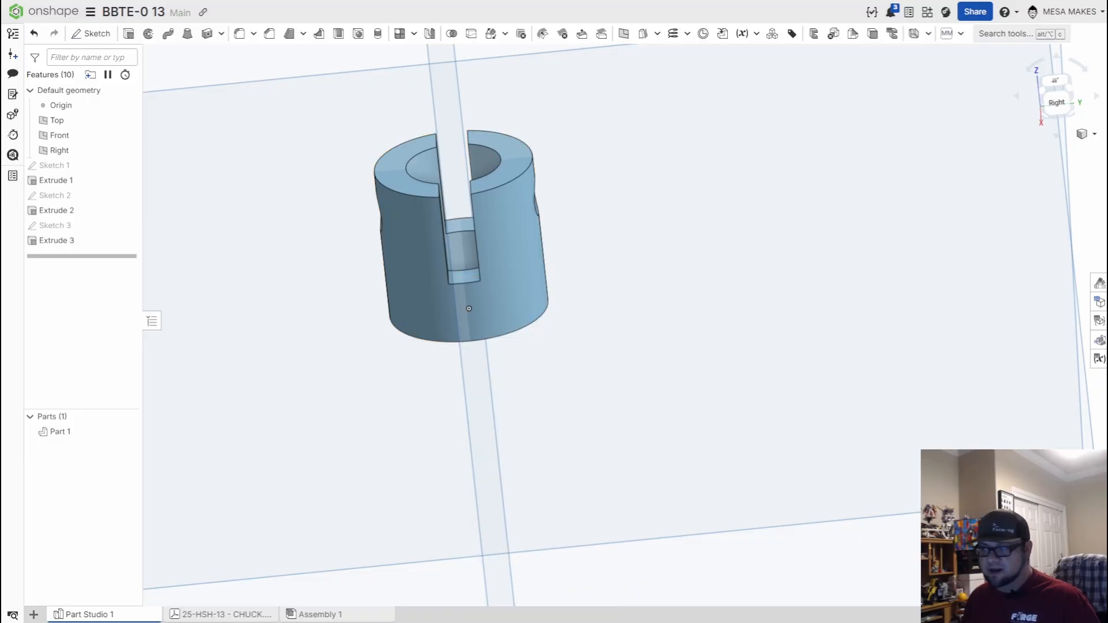
left_click(1094, 595)
left_click(511, 222)
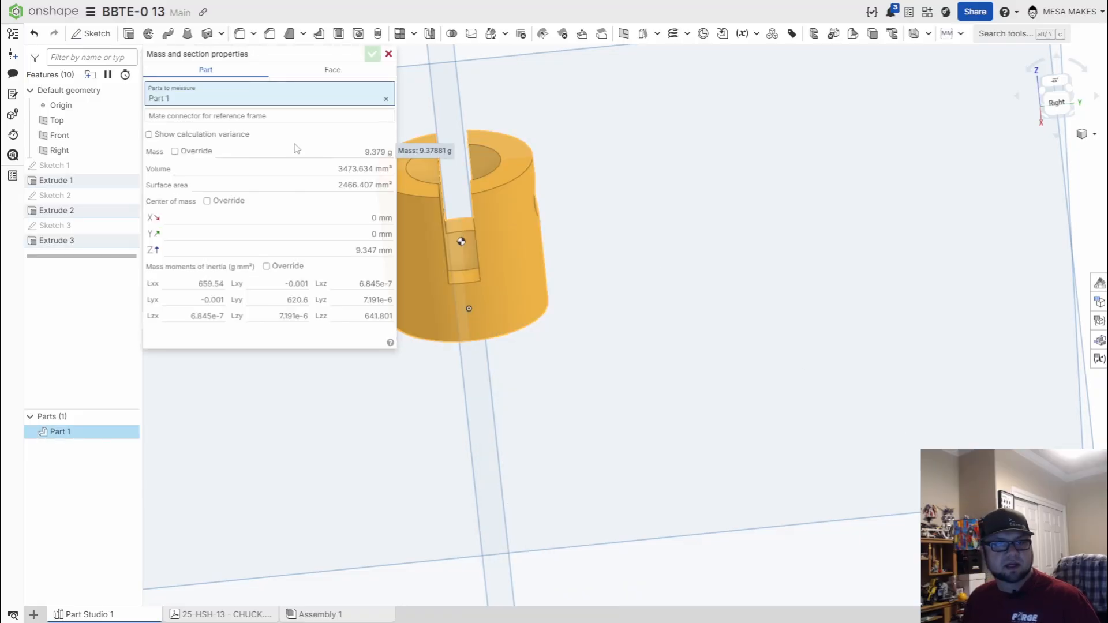